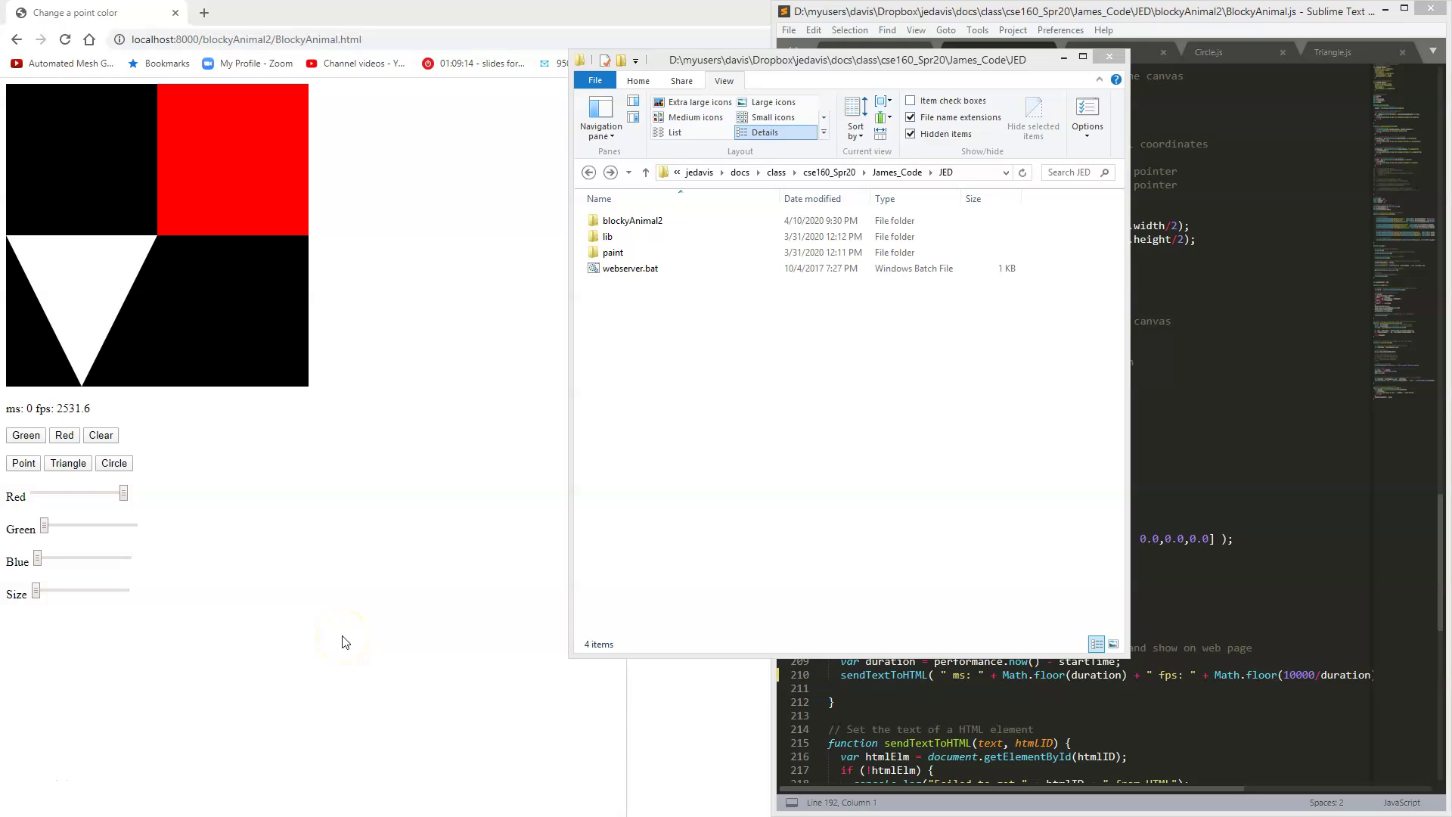
- Point out the webserver batch file and lib folder, then open the blockyAnimal2 folder
{"action": "left_click", "coordinate": [364, 643]}
{"action": "left_click", "coordinate": [655, 270]}
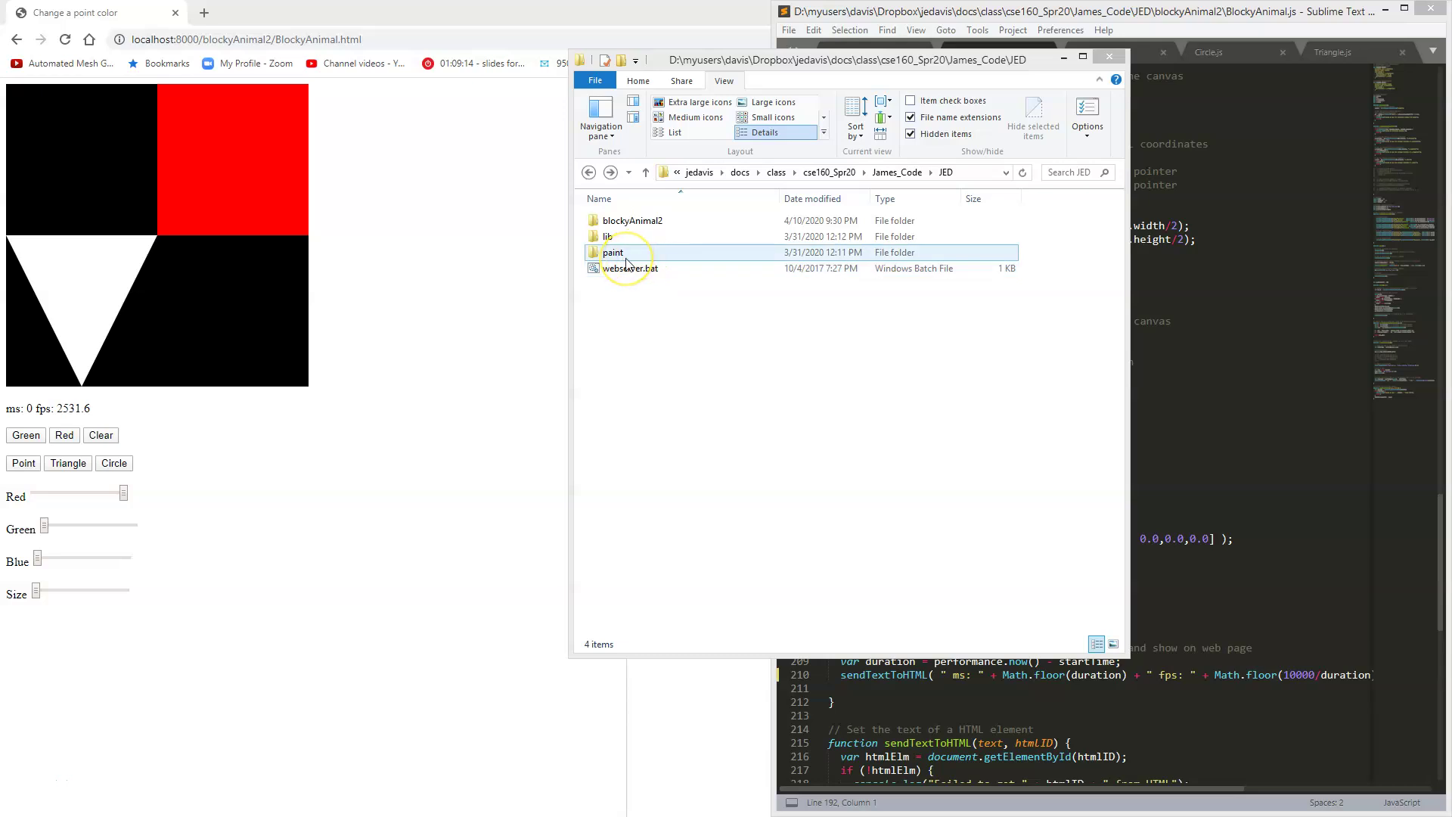
{"action": "left_click", "coordinate": [618, 221]}
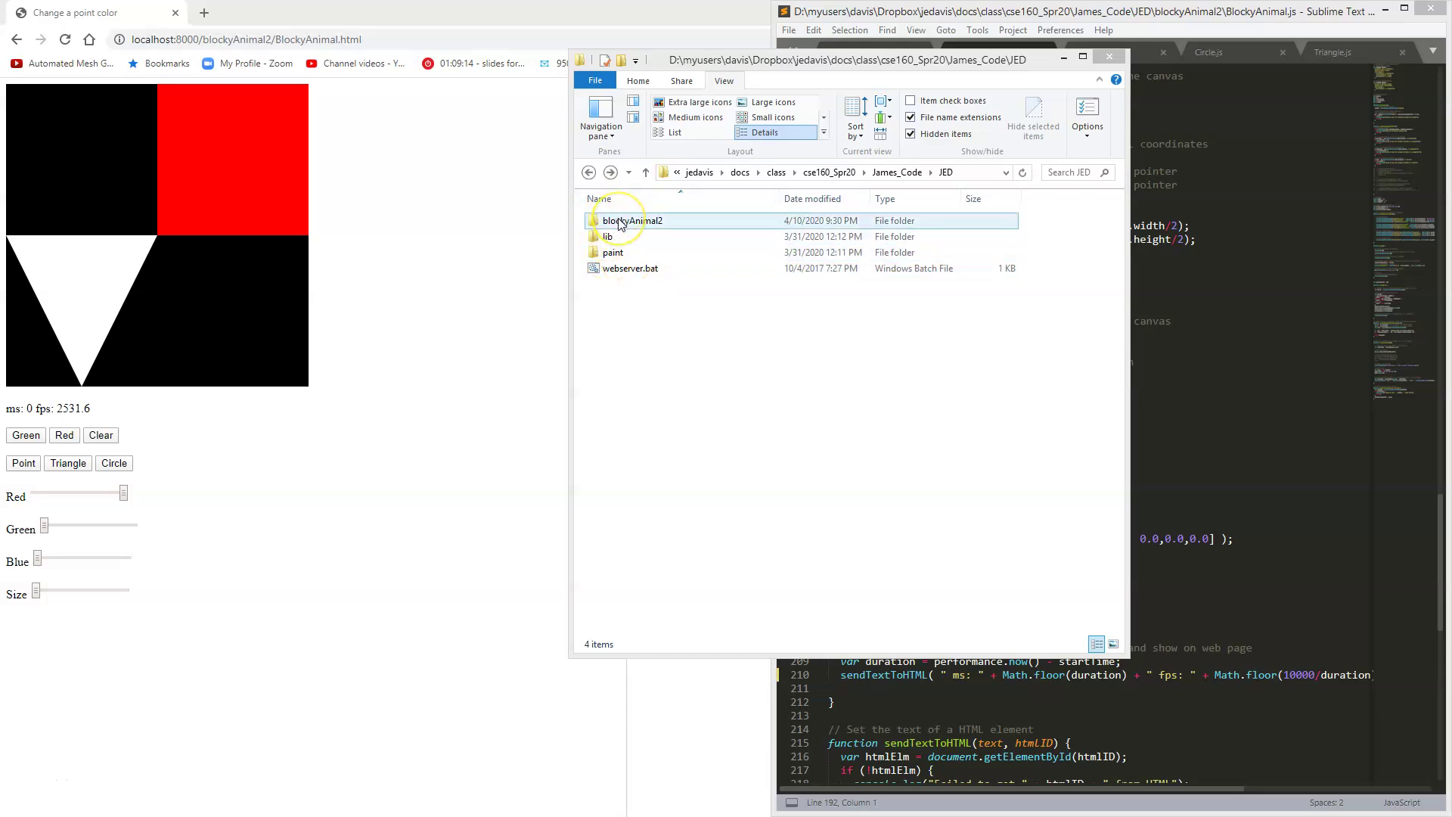
{"action": "left_click", "coordinate": [613, 240]}
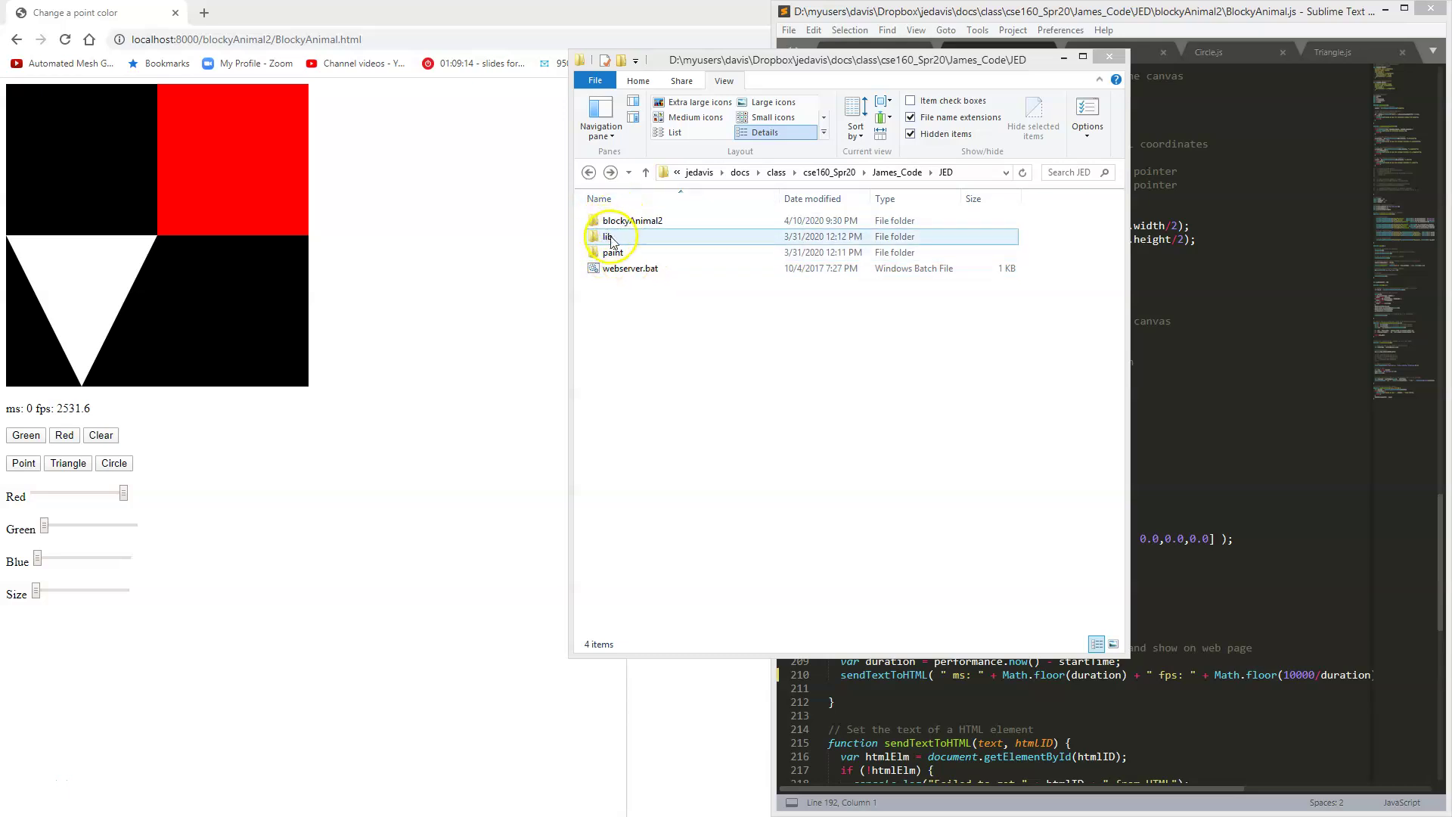
{"action": "double_click", "coordinate": [615, 221]}
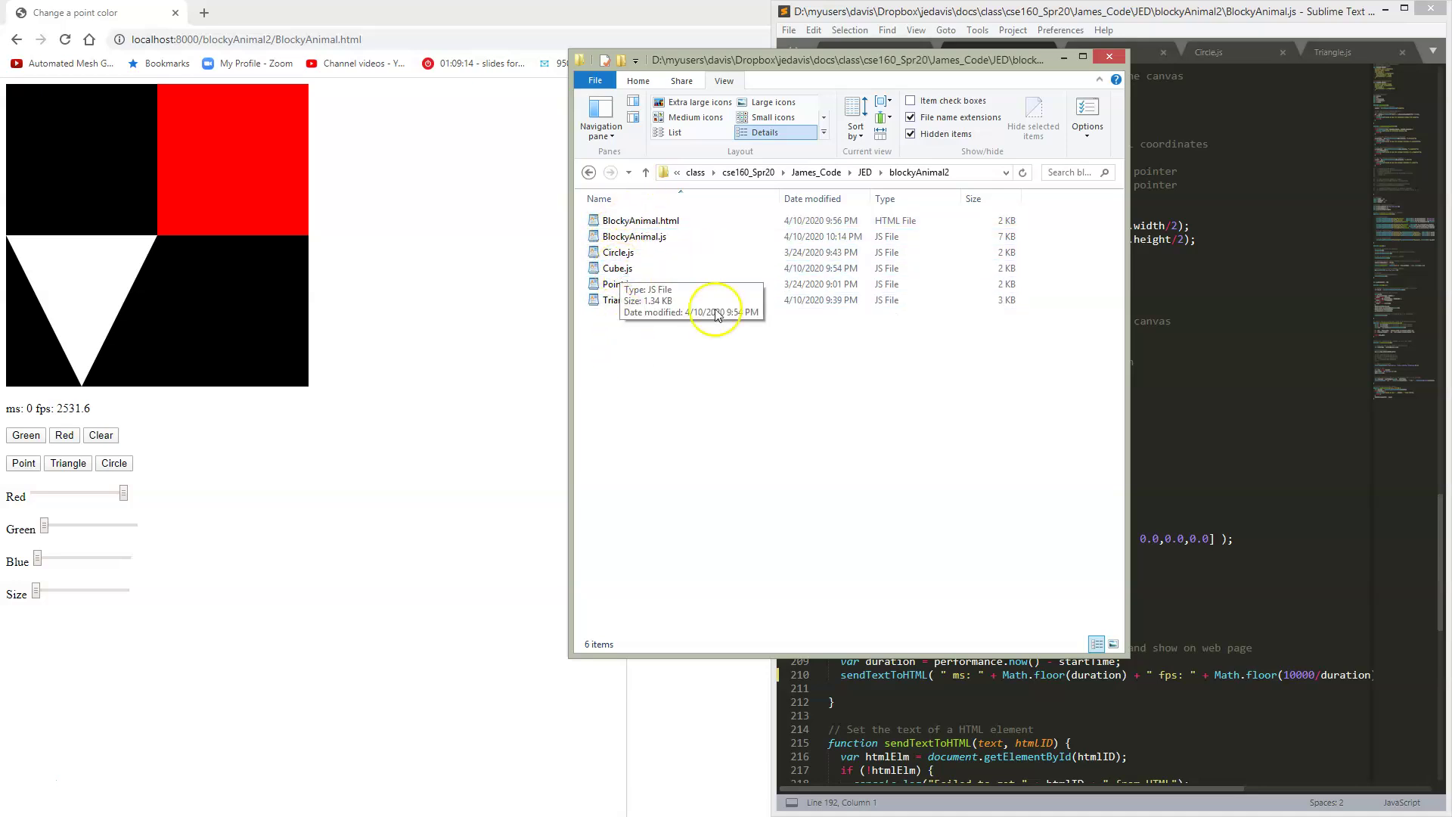
- In DevTools Sources, find BlockyAnimal.html's Cube.js script line, then view Cube.js
{"action": "left_click", "coordinate": [423, 254]}
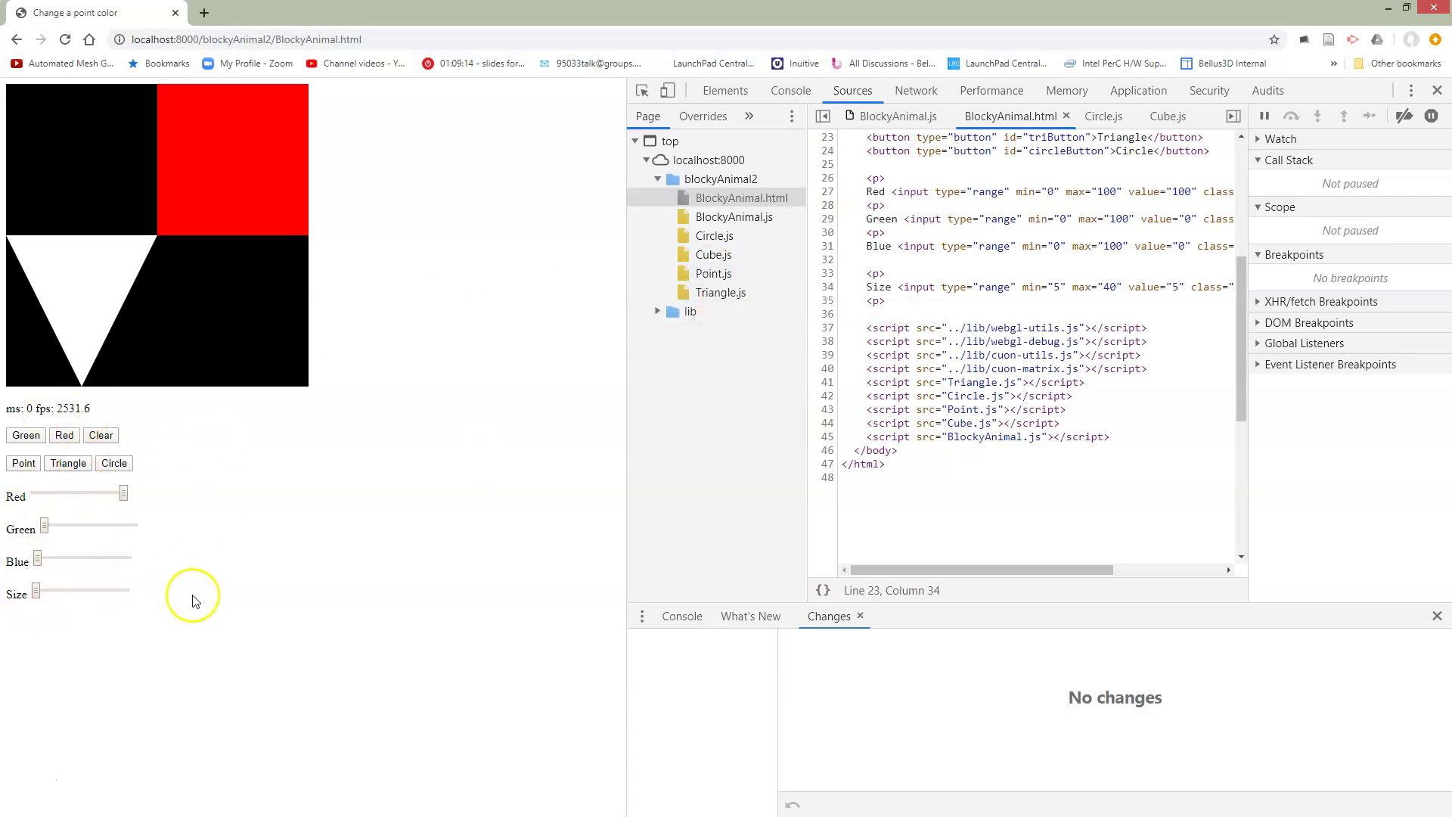
{"action": "left_click", "coordinate": [764, 198]}
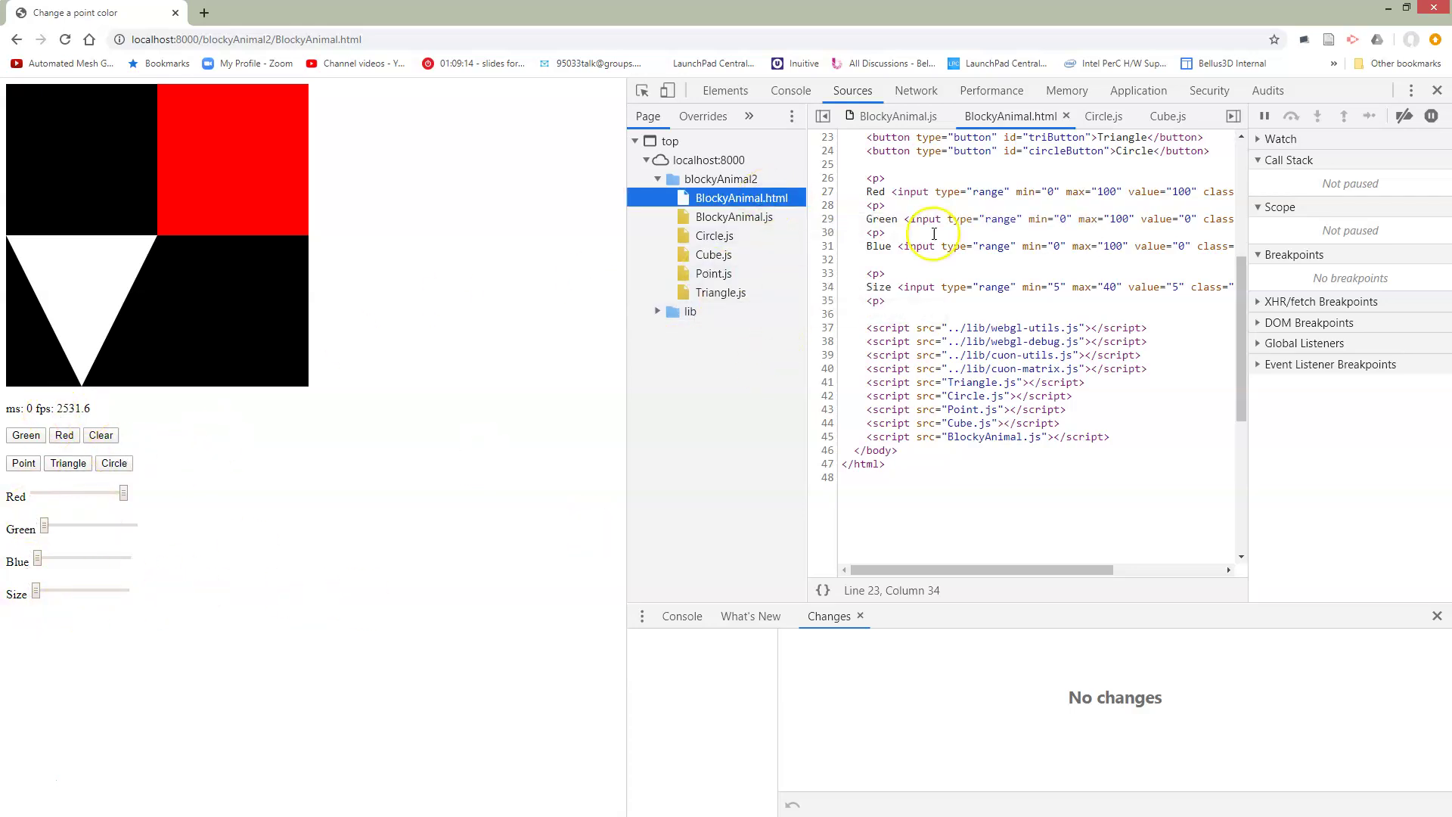
{"action": "left_click", "coordinate": [1092, 341]}
{"action": "scroll", "coordinate": [1093, 342], "scroll_direction": "up", "scroll_amount": 5}
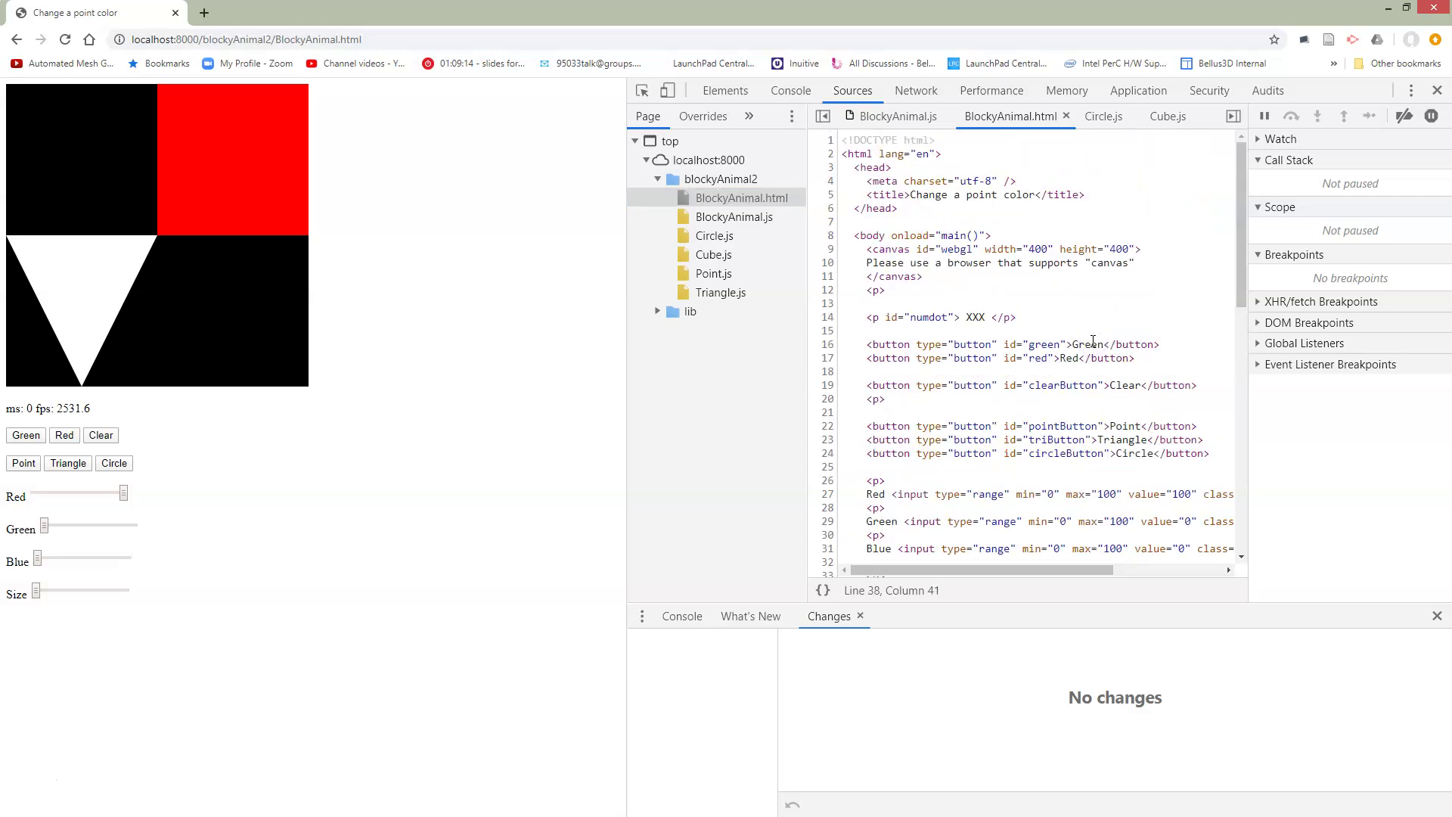
{"action": "scroll", "coordinate": [1093, 341], "scroll_direction": "down", "scroll_amount": 2}
{"action": "scroll", "coordinate": [1092, 337], "scroll_direction": "down", "scroll_amount": 7}
{"action": "scroll", "coordinate": [1090, 338], "scroll_direction": "up", "scroll_amount": 3}
{"action": "left_click", "coordinate": [982, 337]}
{"action": "left_click_drag", "start_coordinate": [867, 348], "coordinate": [1060, 350]}
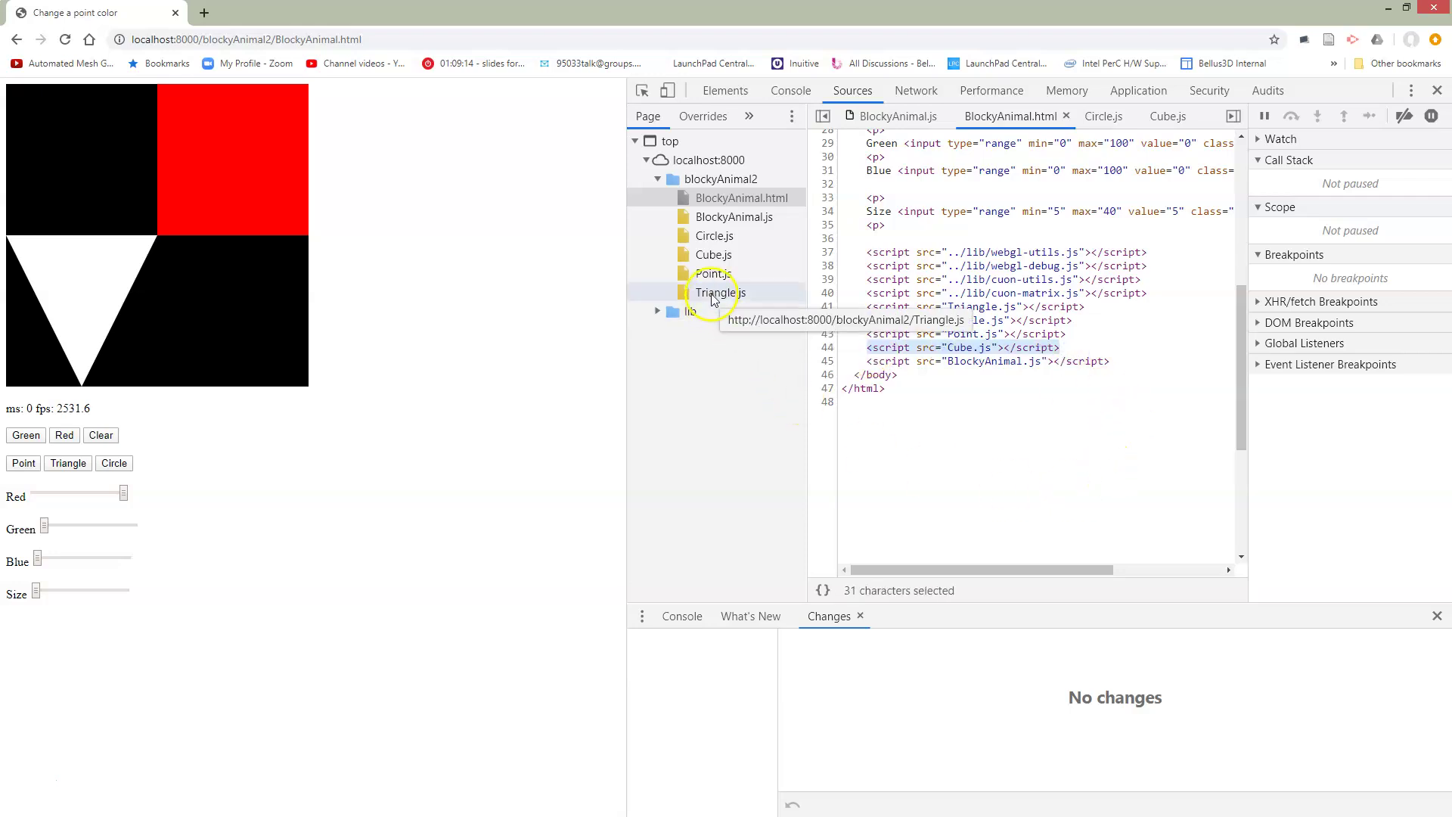
{"action": "left_click", "coordinate": [715, 256]}
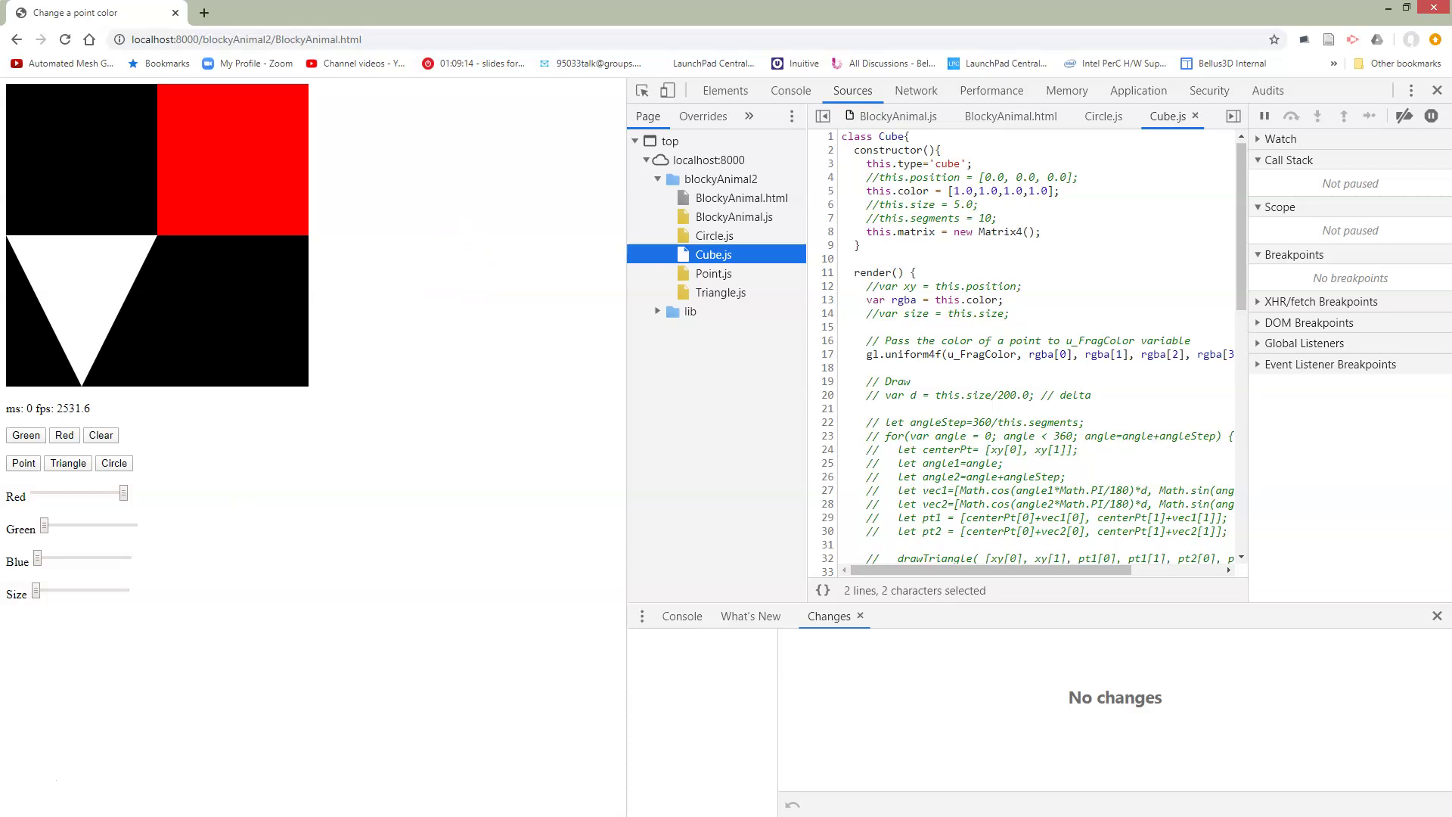
- Show Circle.js in Sublime Text and highlight its drawTriangle render loop, lines 22–33
{"action": "key", "text": "alt+Tab"}
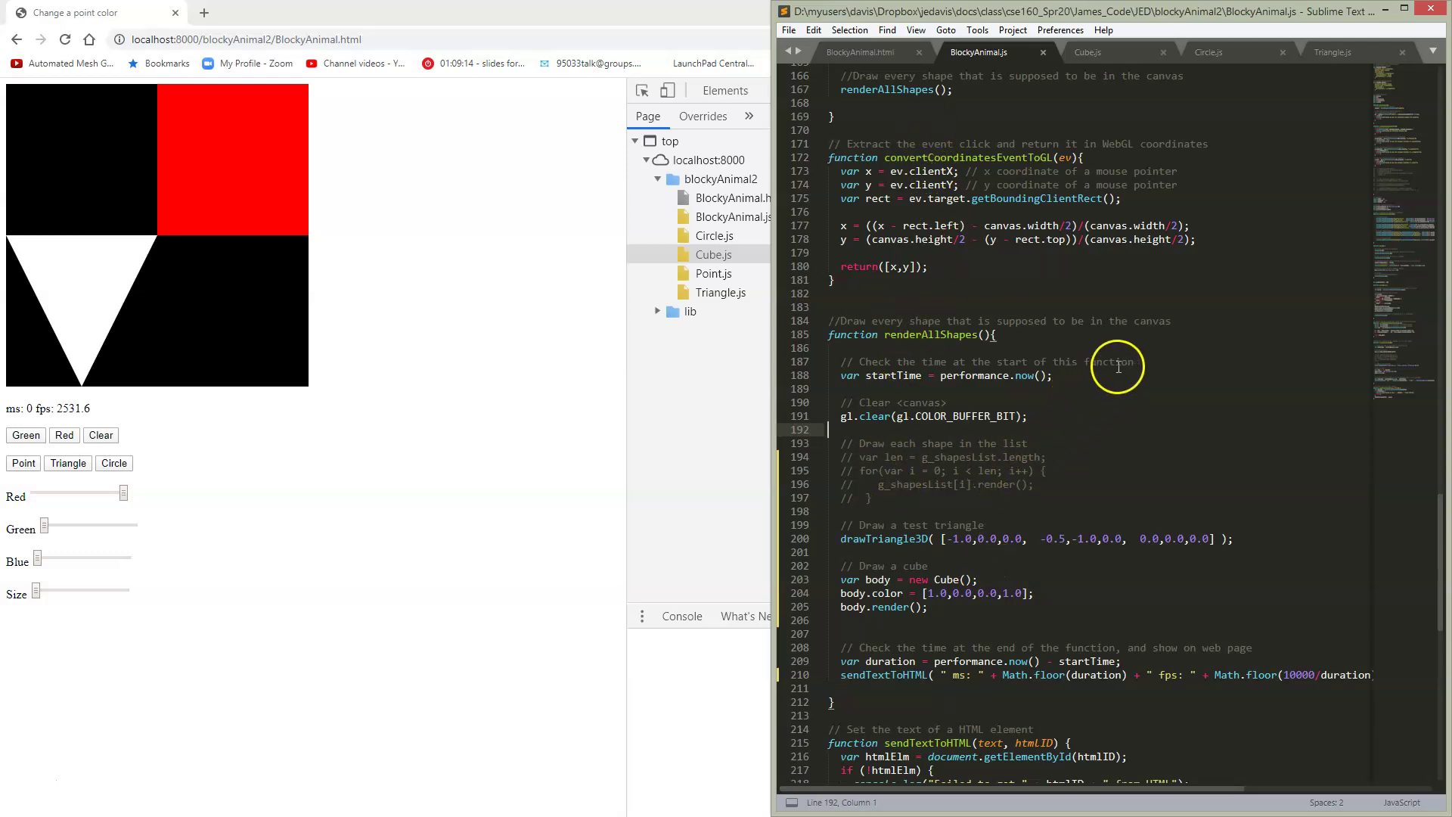
{"action": "left_click", "coordinate": [1232, 54]}
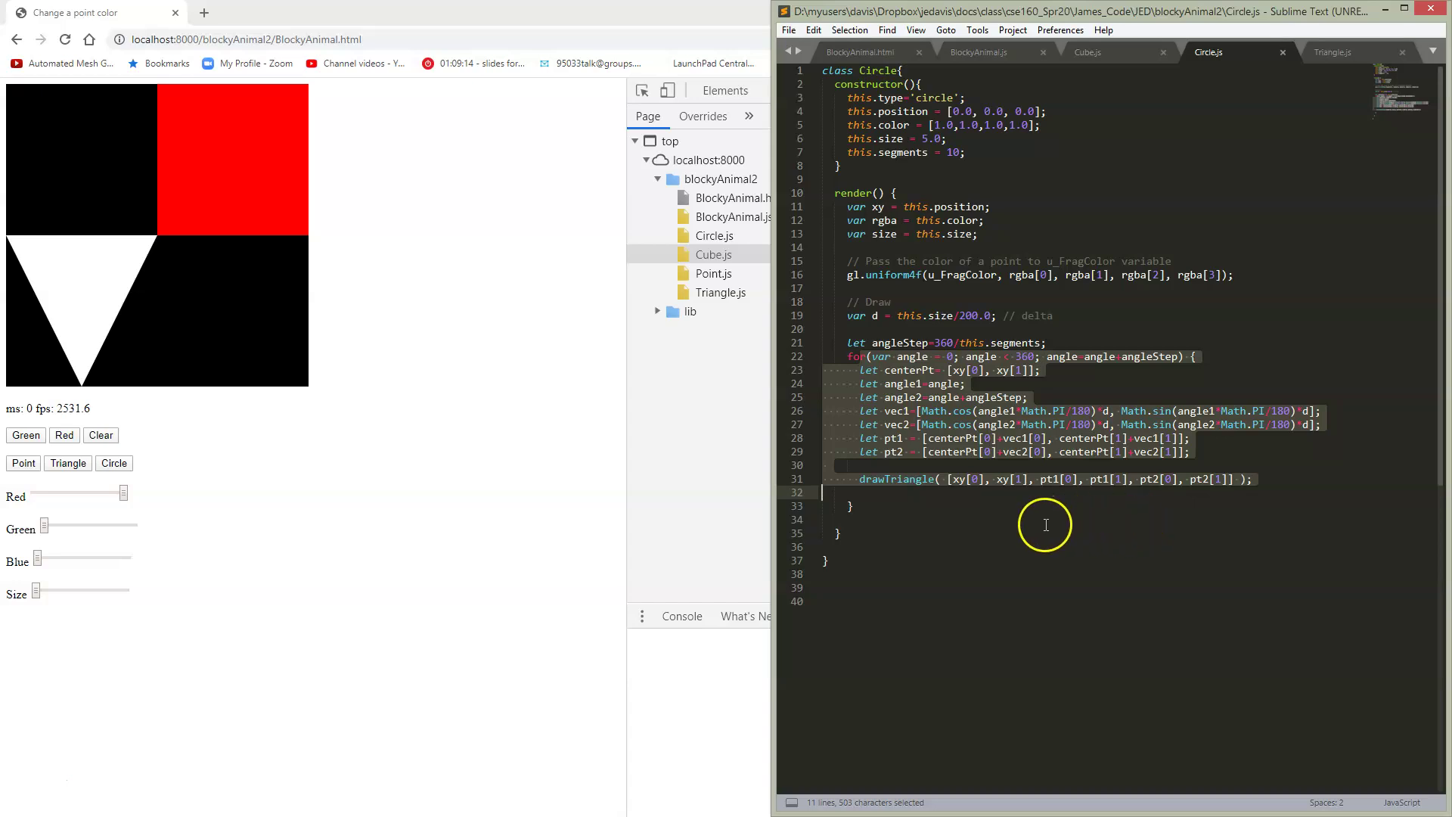
{"action": "left_click", "coordinate": [1042, 525]}
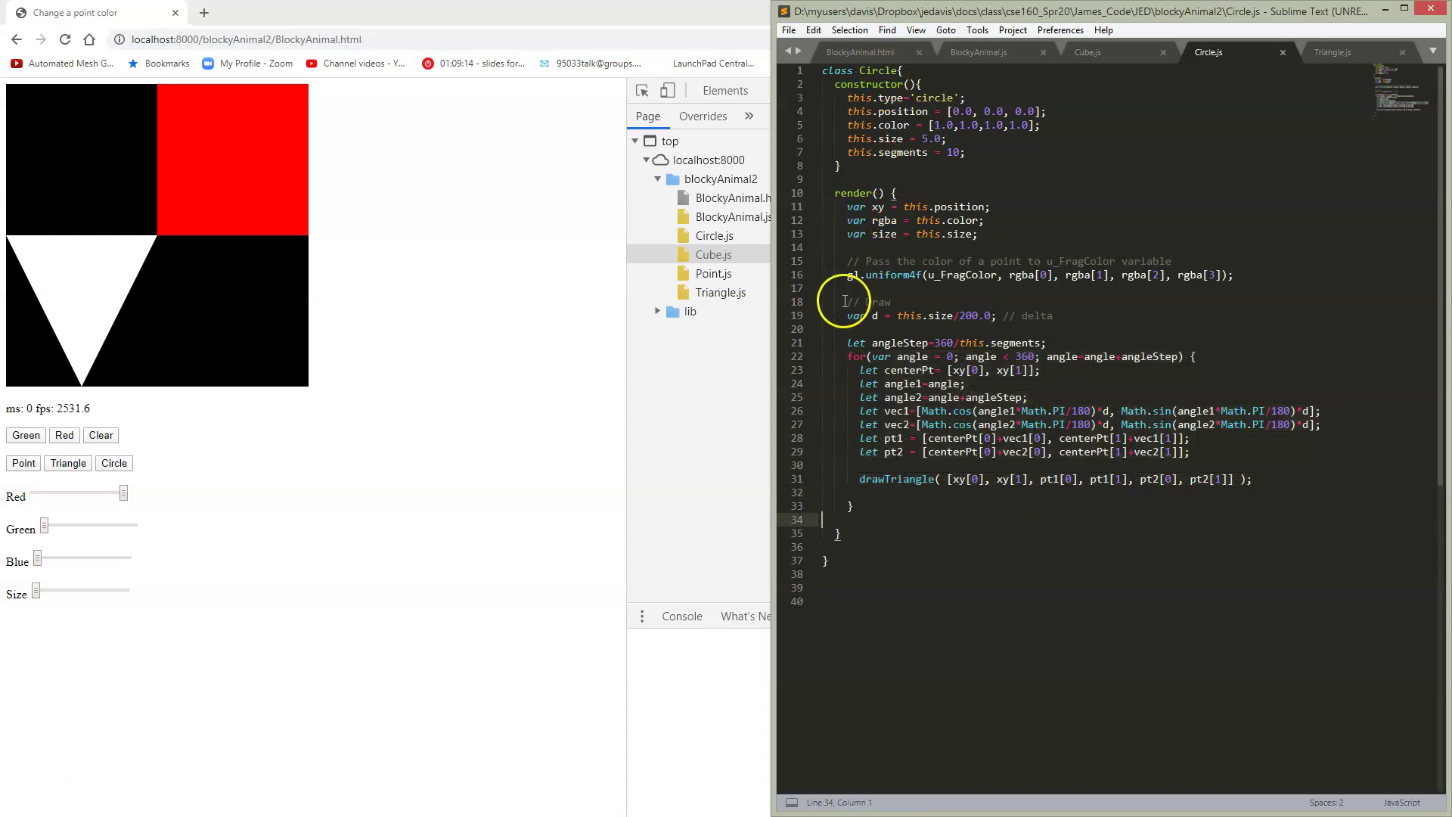
{"action": "left_click_drag", "start_coordinate": [844, 351], "coordinate": [887, 493]}
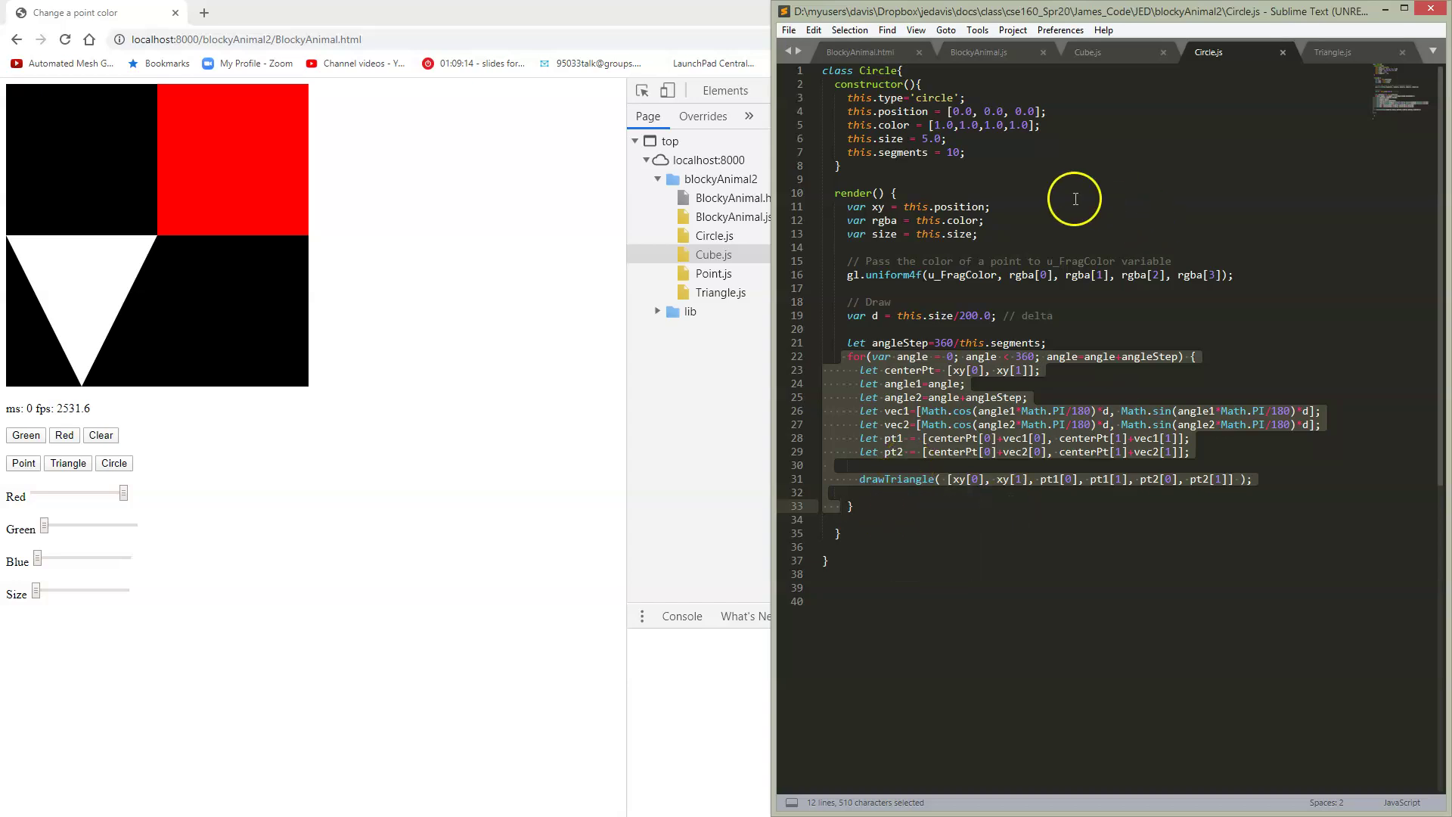
- In Triangle.js, highlight the drawTriangle function and then the drawTriangle3D function
{"action": "left_click", "coordinate": [1332, 53]}
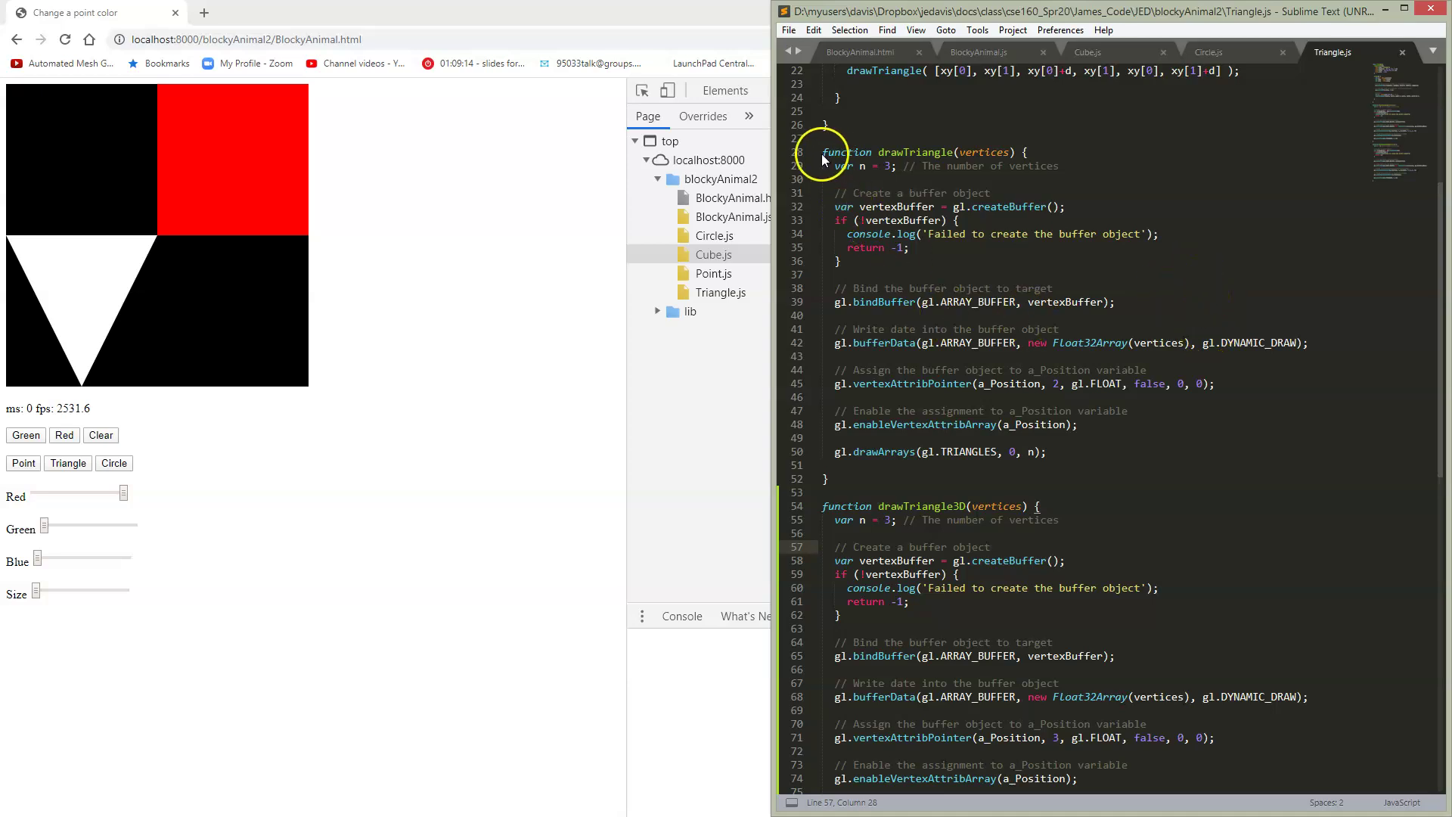
{"action": "left_click_drag", "start_coordinate": [822, 153], "coordinate": [815, 487]}
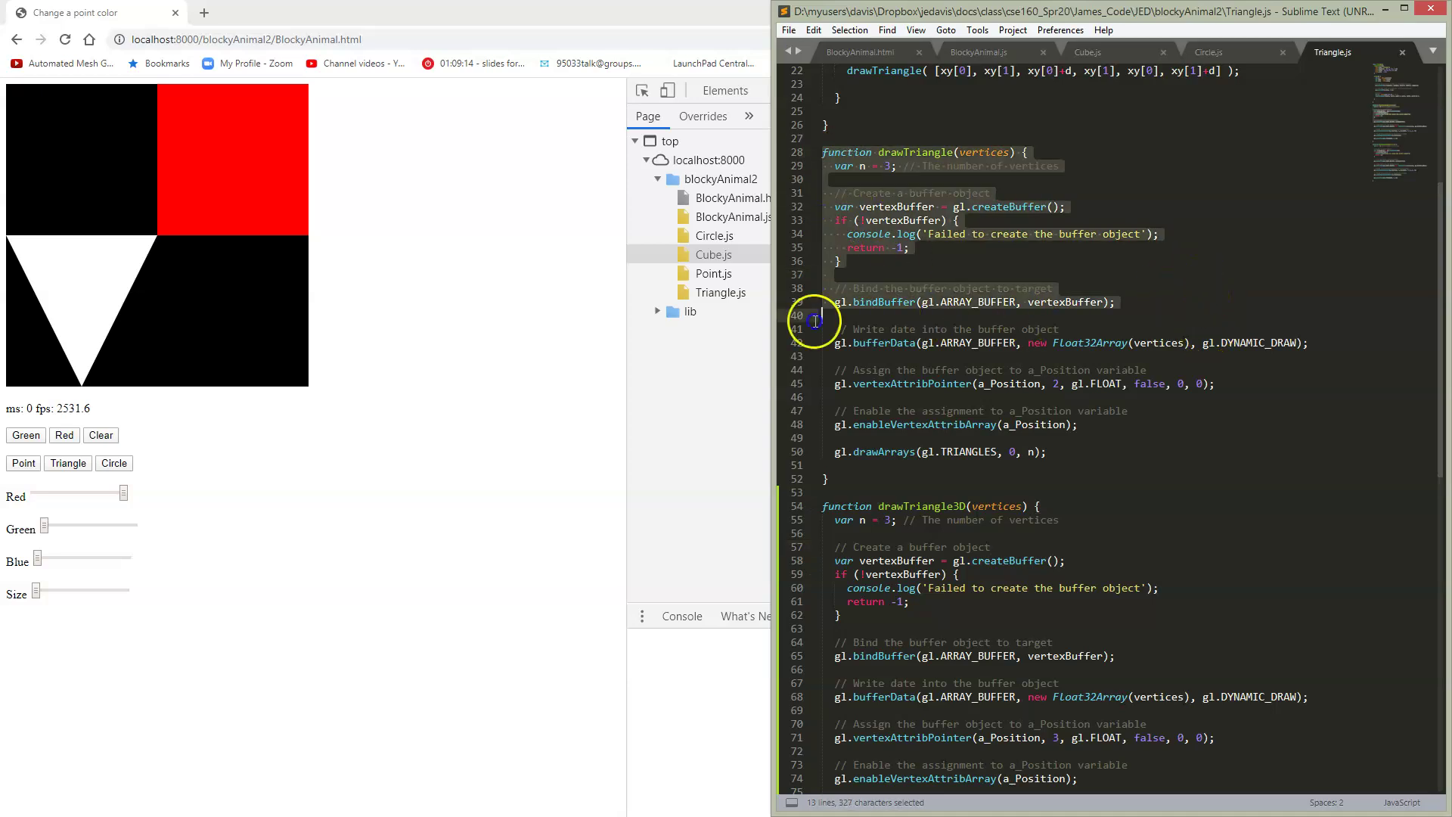
{"action": "left_click", "coordinate": [814, 493]}
{"action": "scroll", "coordinate": [965, 447], "scroll_direction": "down", "scroll_amount": 4}
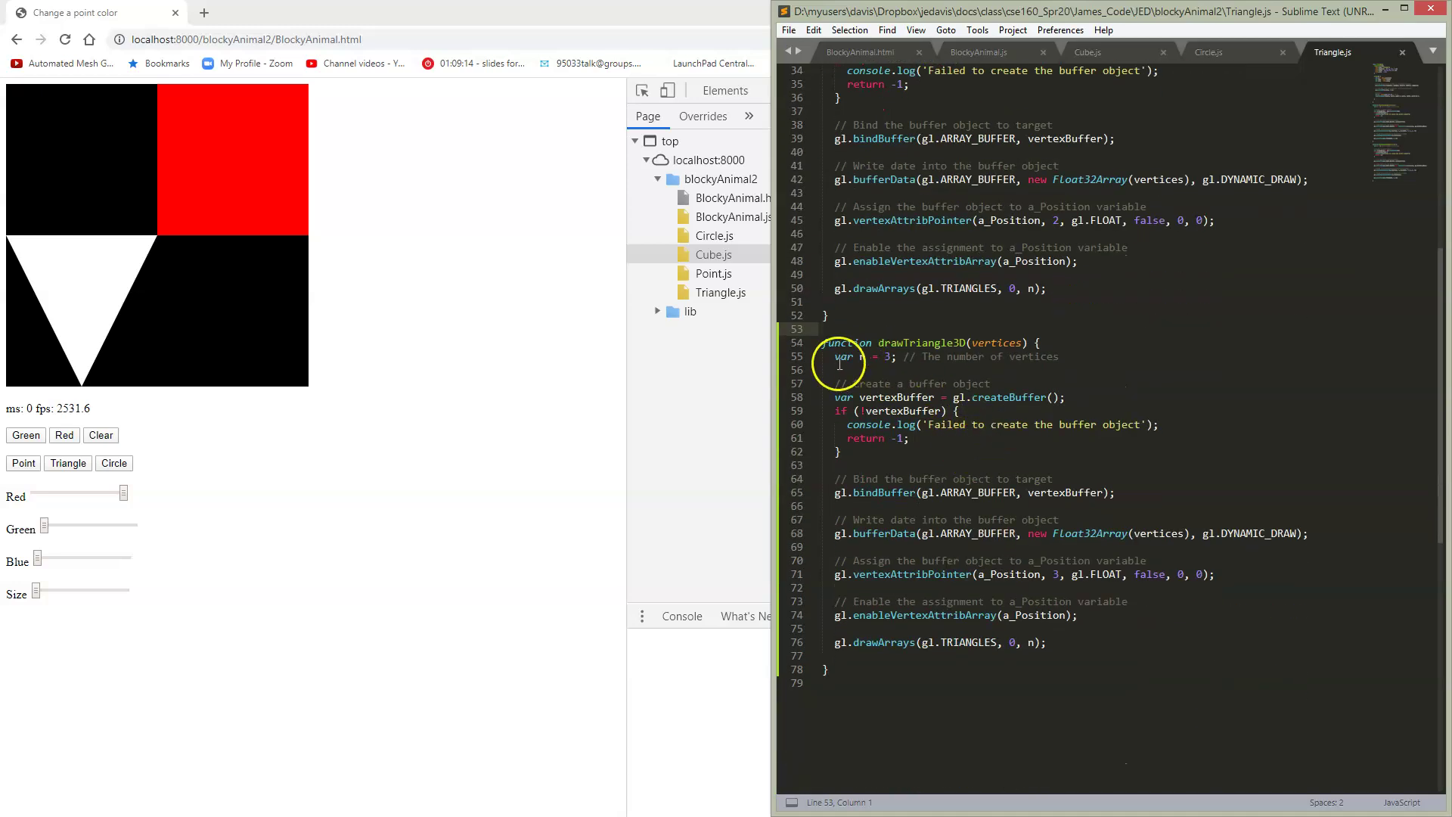
{"action": "left_click_drag", "start_coordinate": [823, 344], "coordinate": [864, 693]}
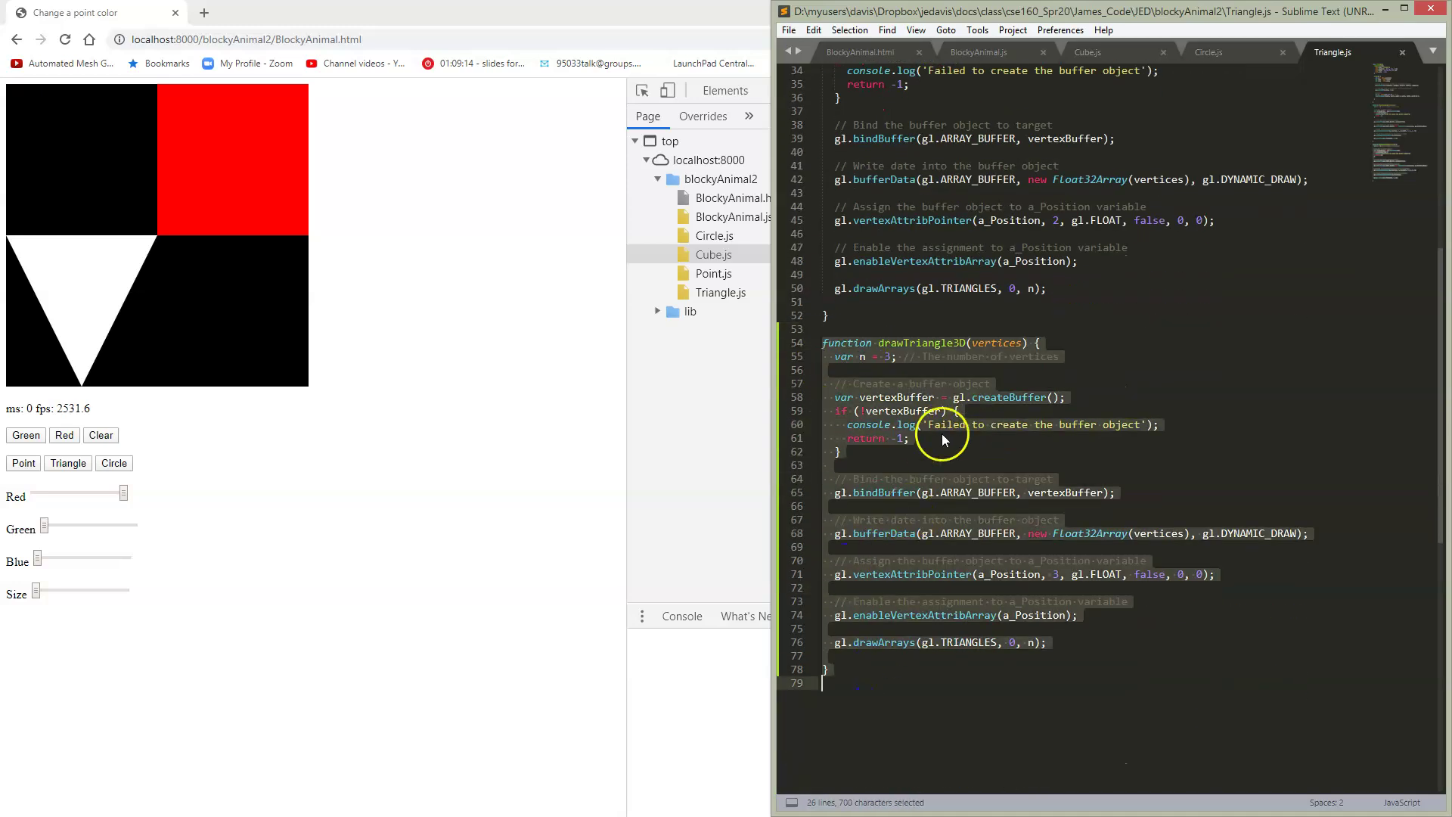
{"action": "left_click", "coordinate": [959, 343]}
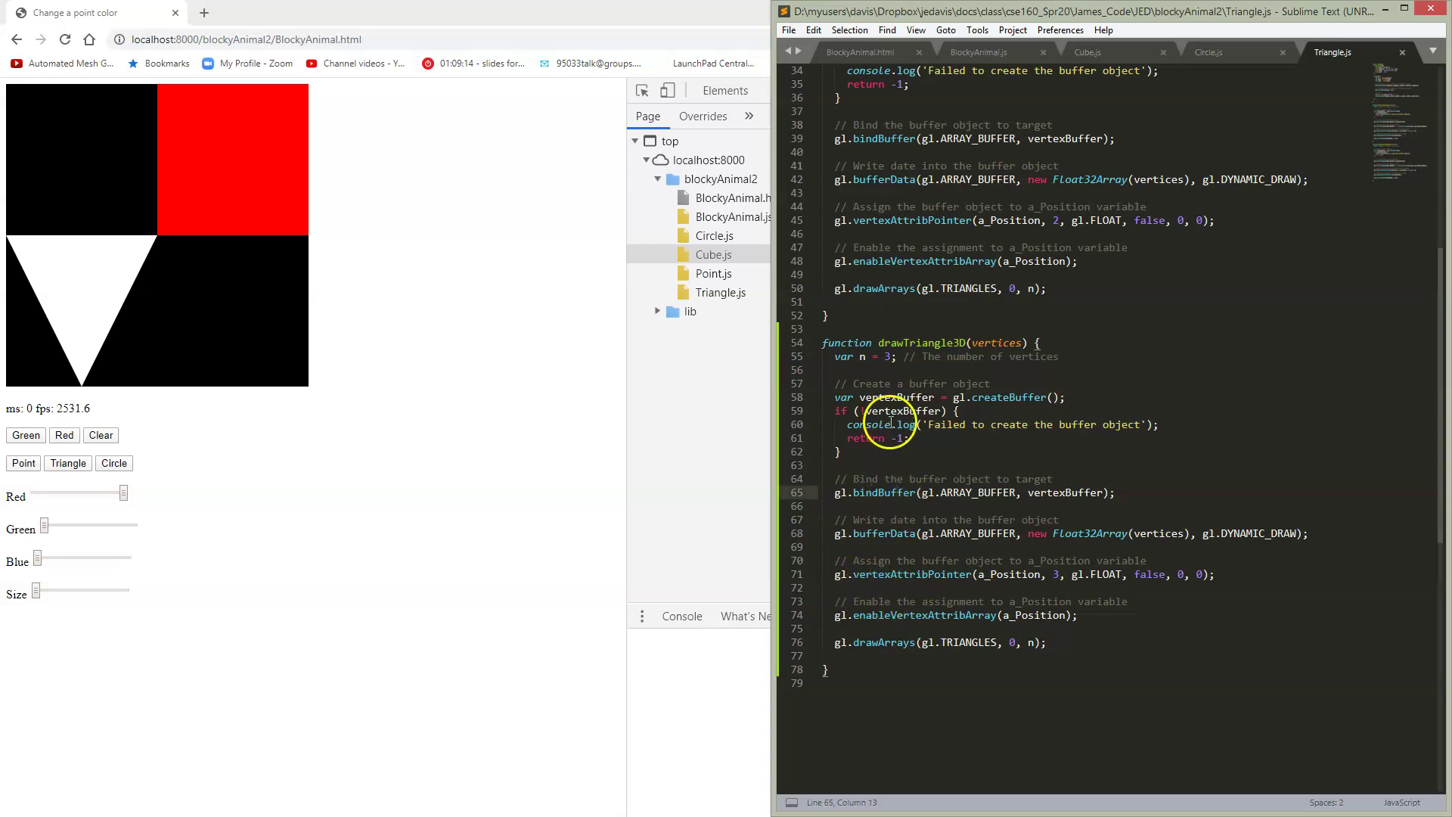
- Compare the buffer checks and vertexAttribPointer calls, noting drawTriangle3D's component count of 3
{"action": "left_click", "coordinate": [897, 411]}
{"action": "left_click", "coordinate": [898, 493]}
{"action": "left_click", "coordinate": [897, 543]}
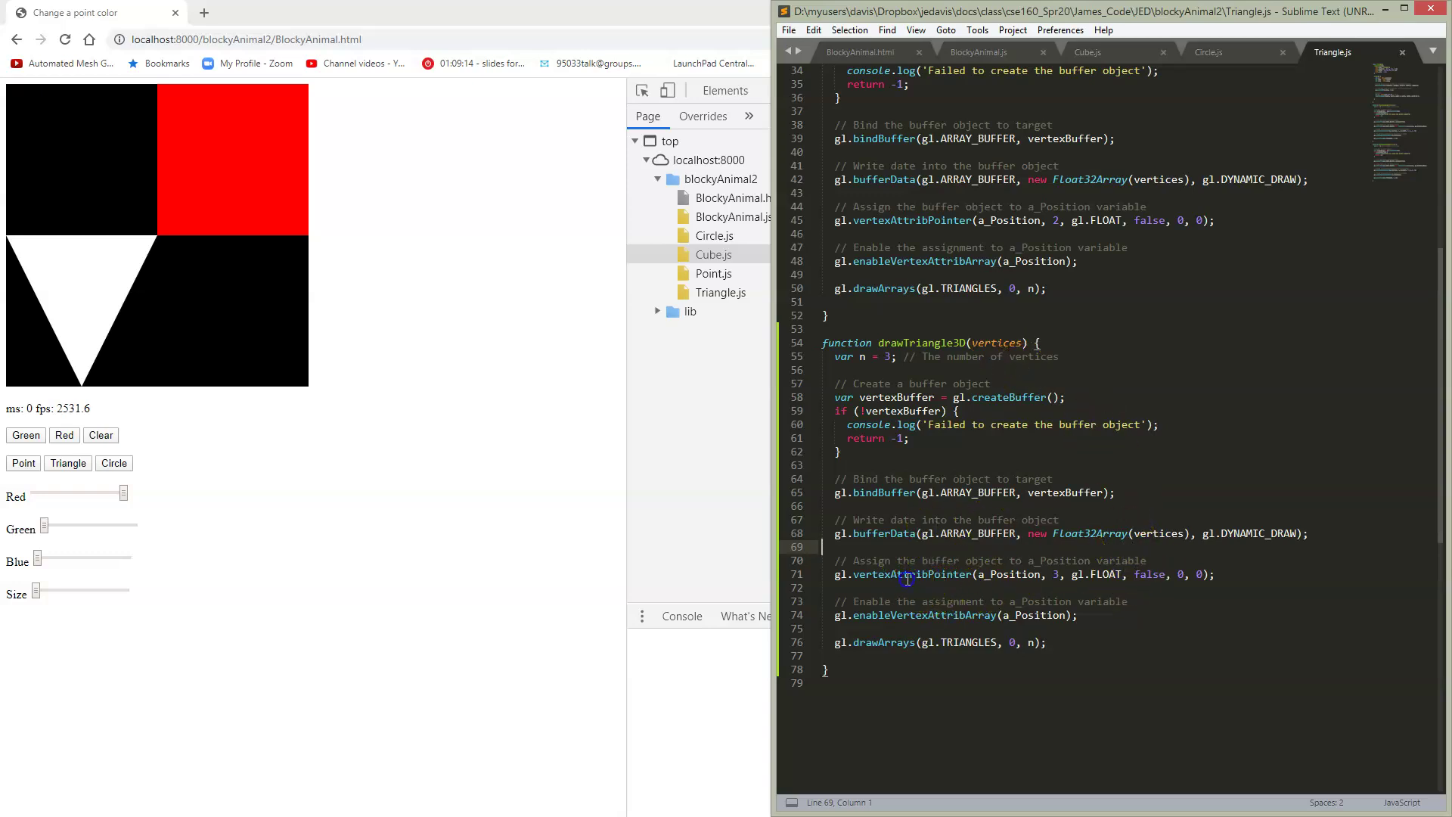
{"action": "double_click", "coordinate": [915, 577]}
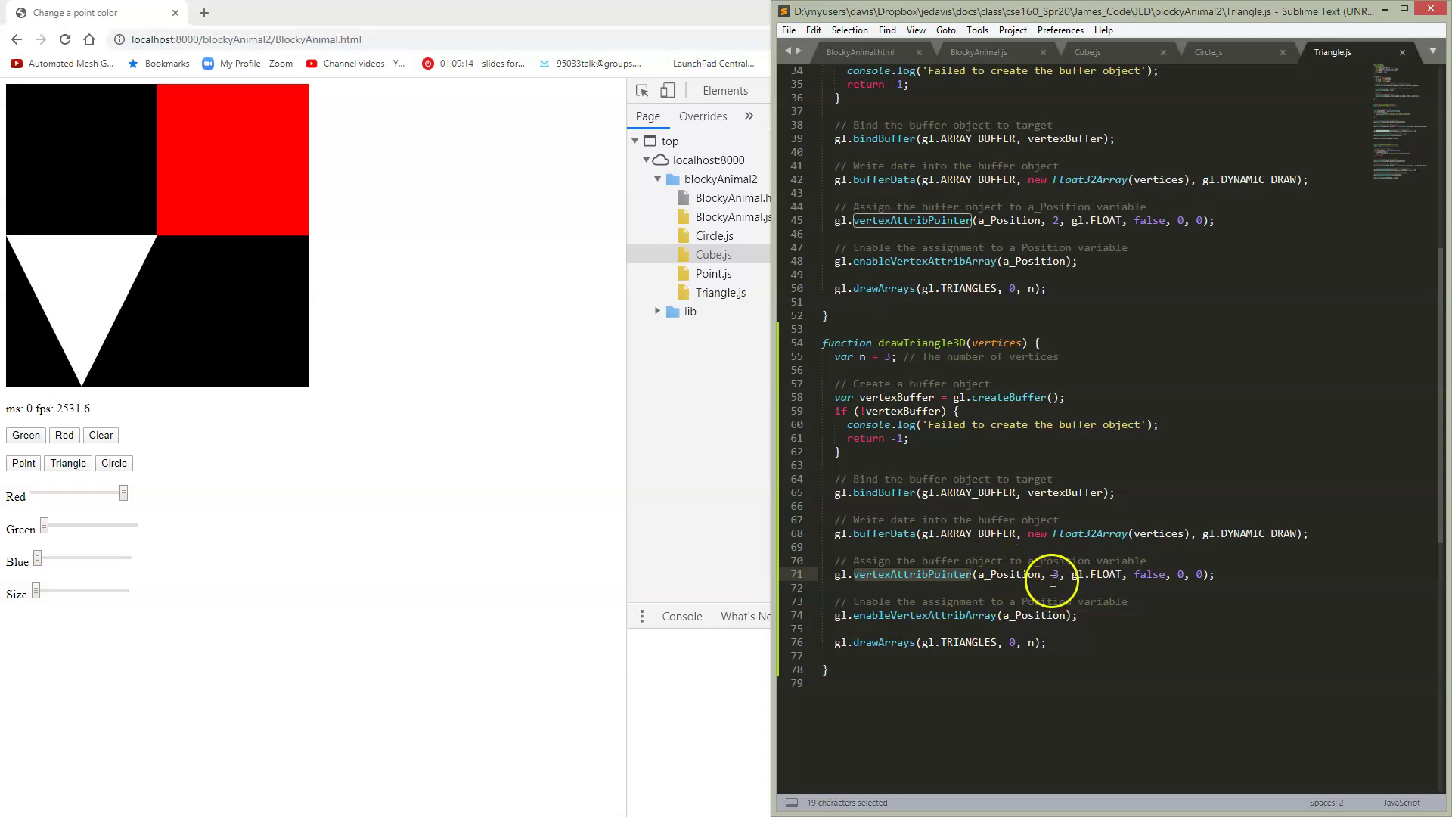
{"action": "left_click", "coordinate": [1054, 577]}
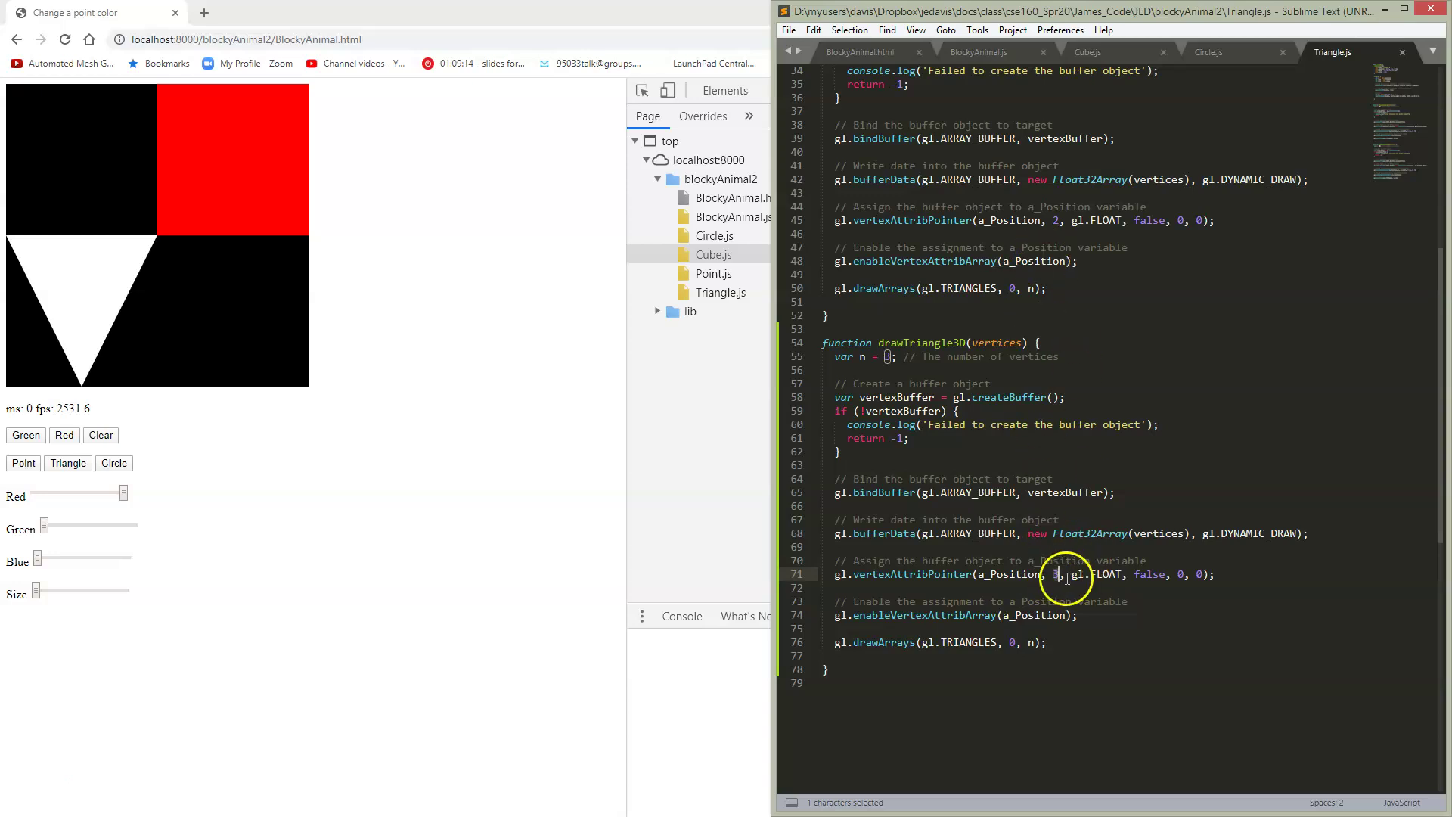
{"action": "double_click", "coordinate": [915, 343]}
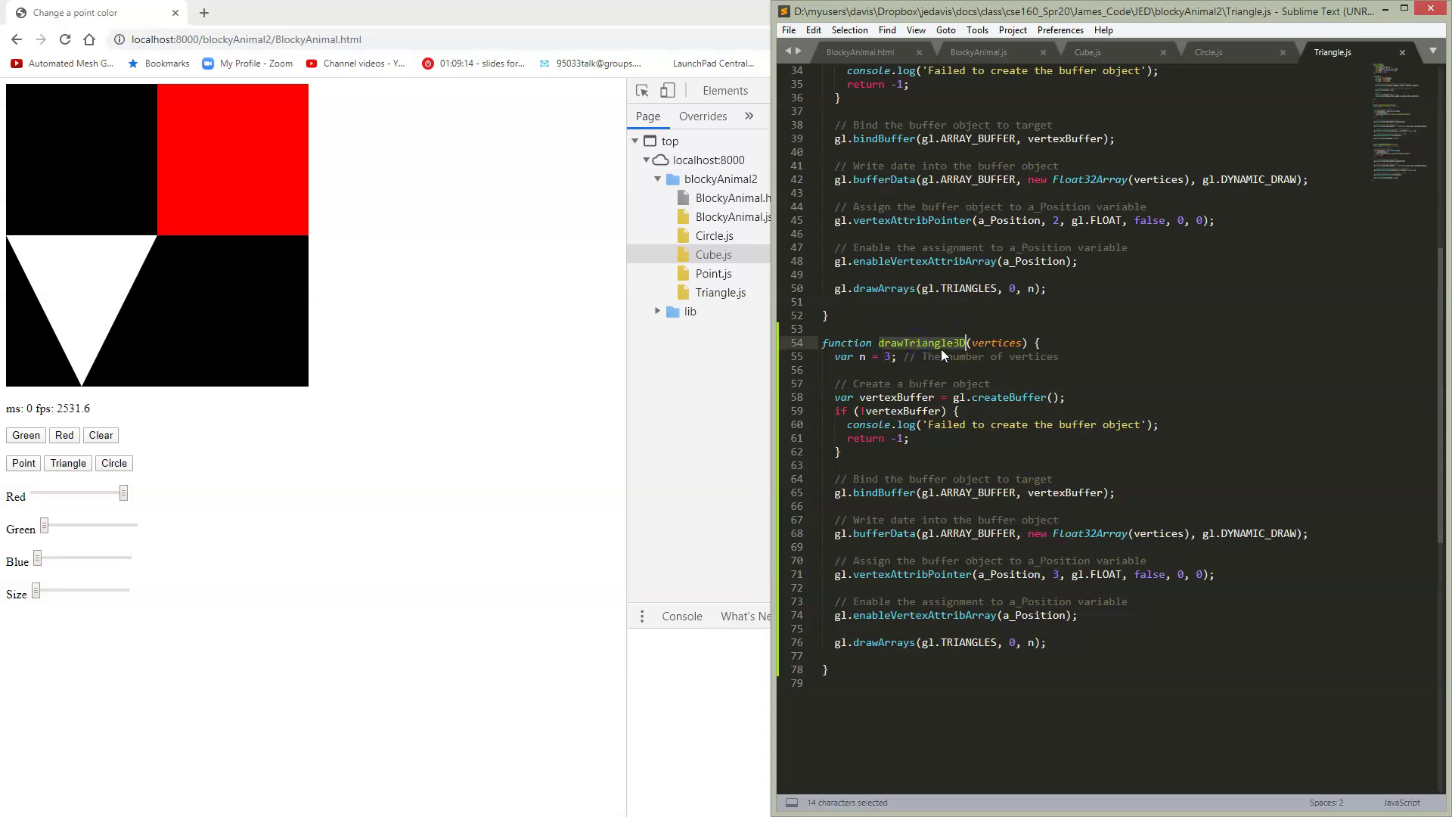
{"action": "left_click", "coordinate": [1101, 54]}
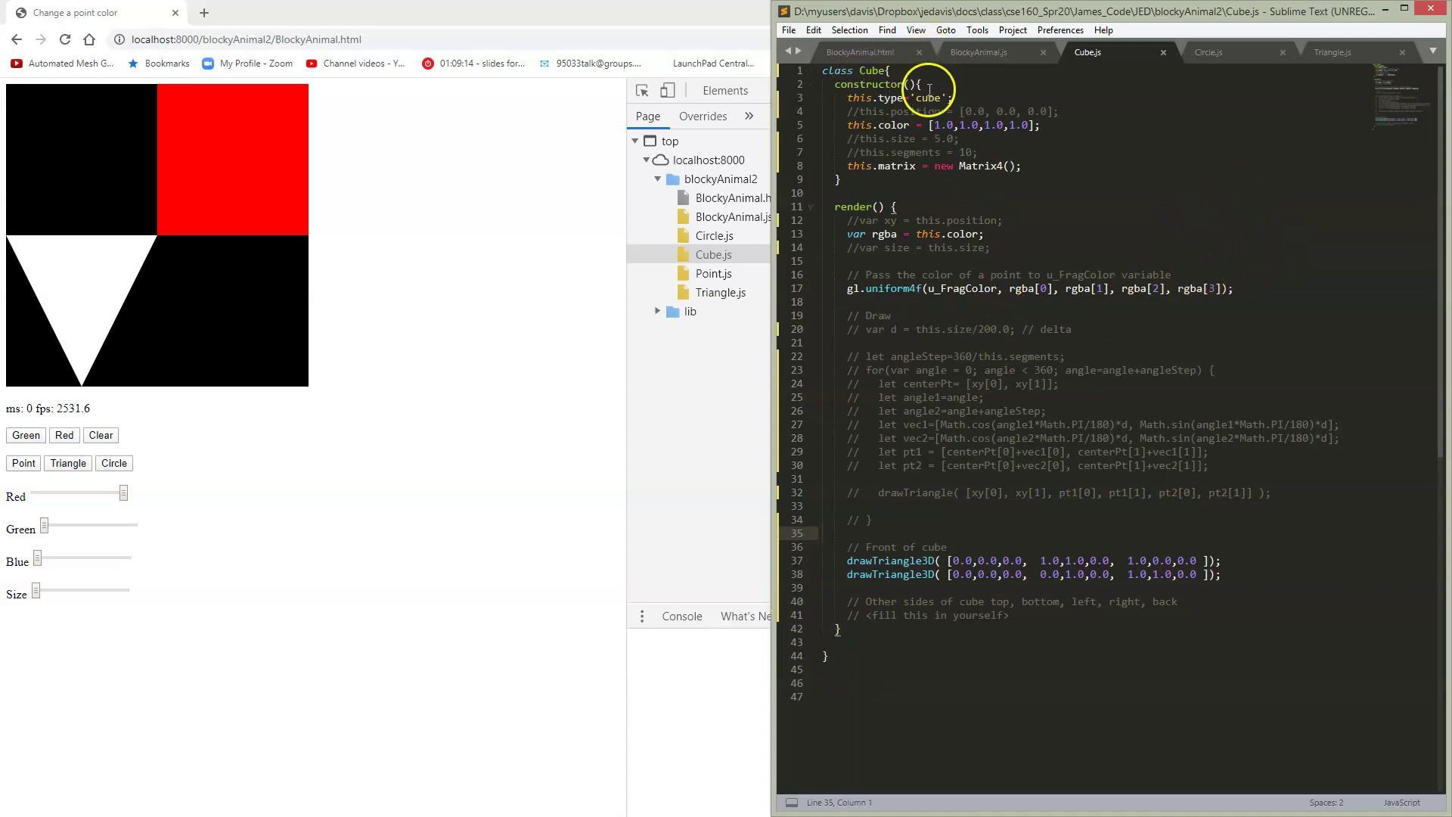
- Walk through the Cube constructor: type assignment, commented position and segments lines, this.matrix
{"action": "left_click", "coordinate": [1238, 56]}
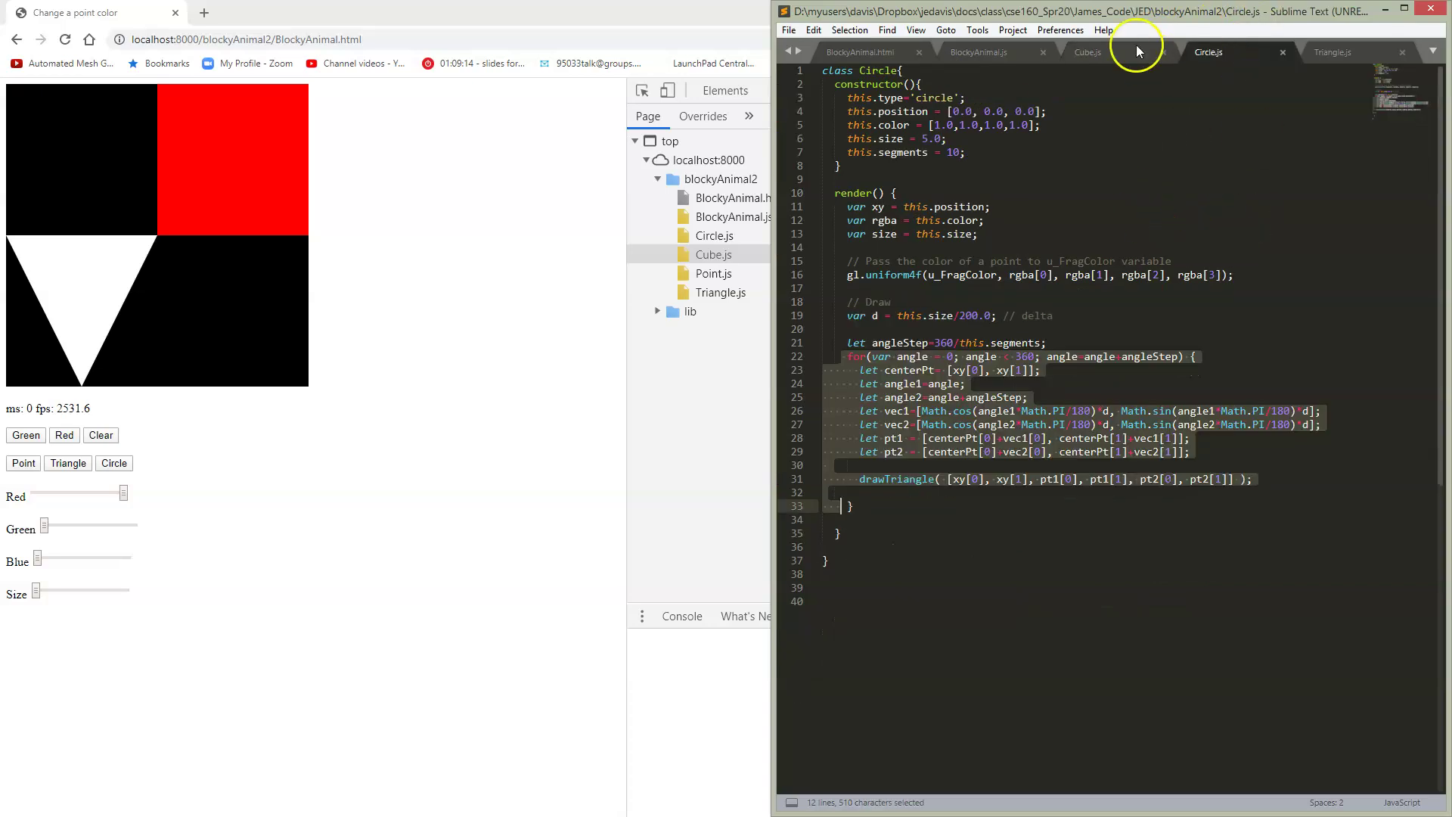
{"action": "left_click", "coordinate": [1113, 52]}
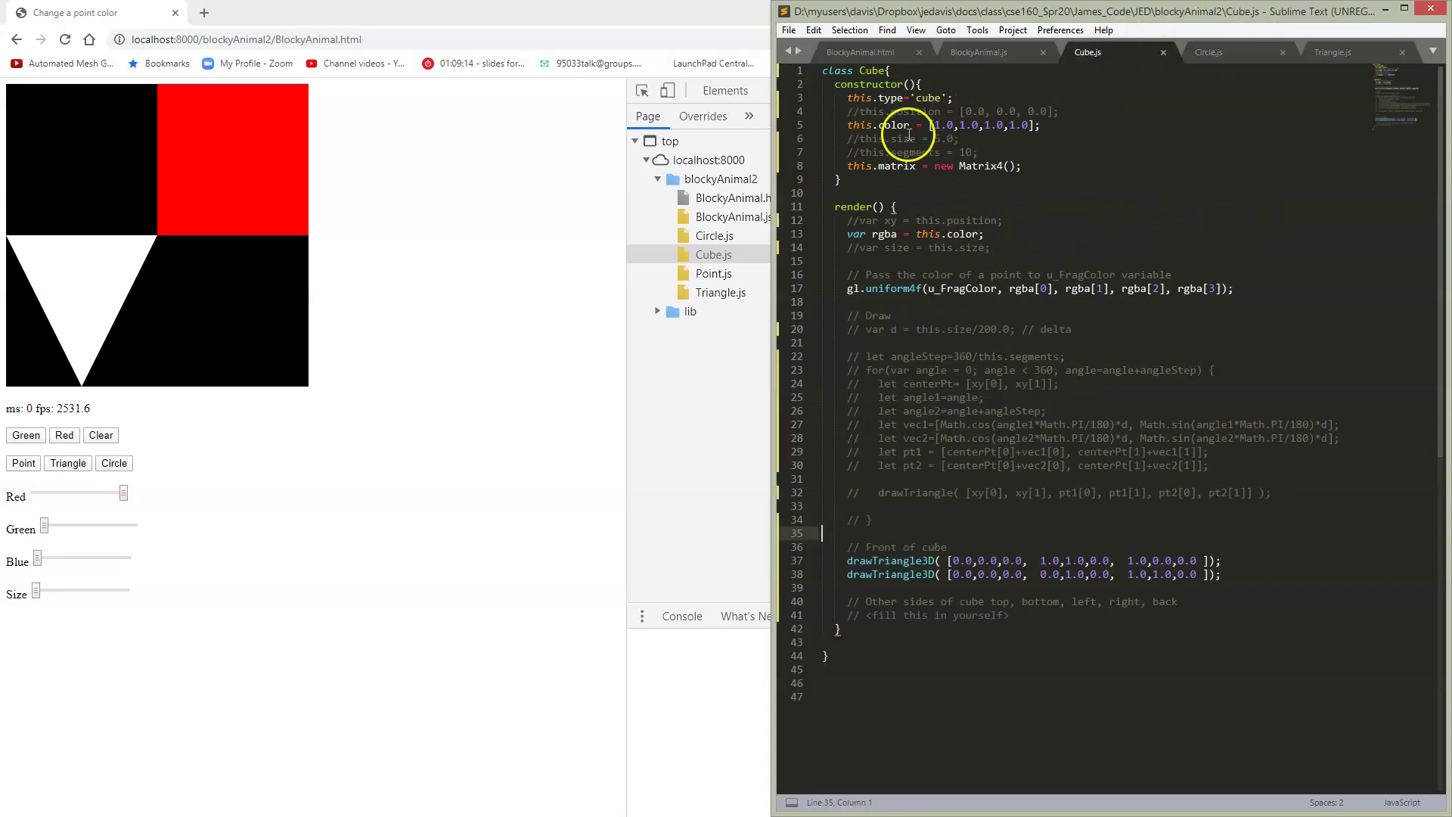
{"action": "left_click", "coordinate": [871, 70]}
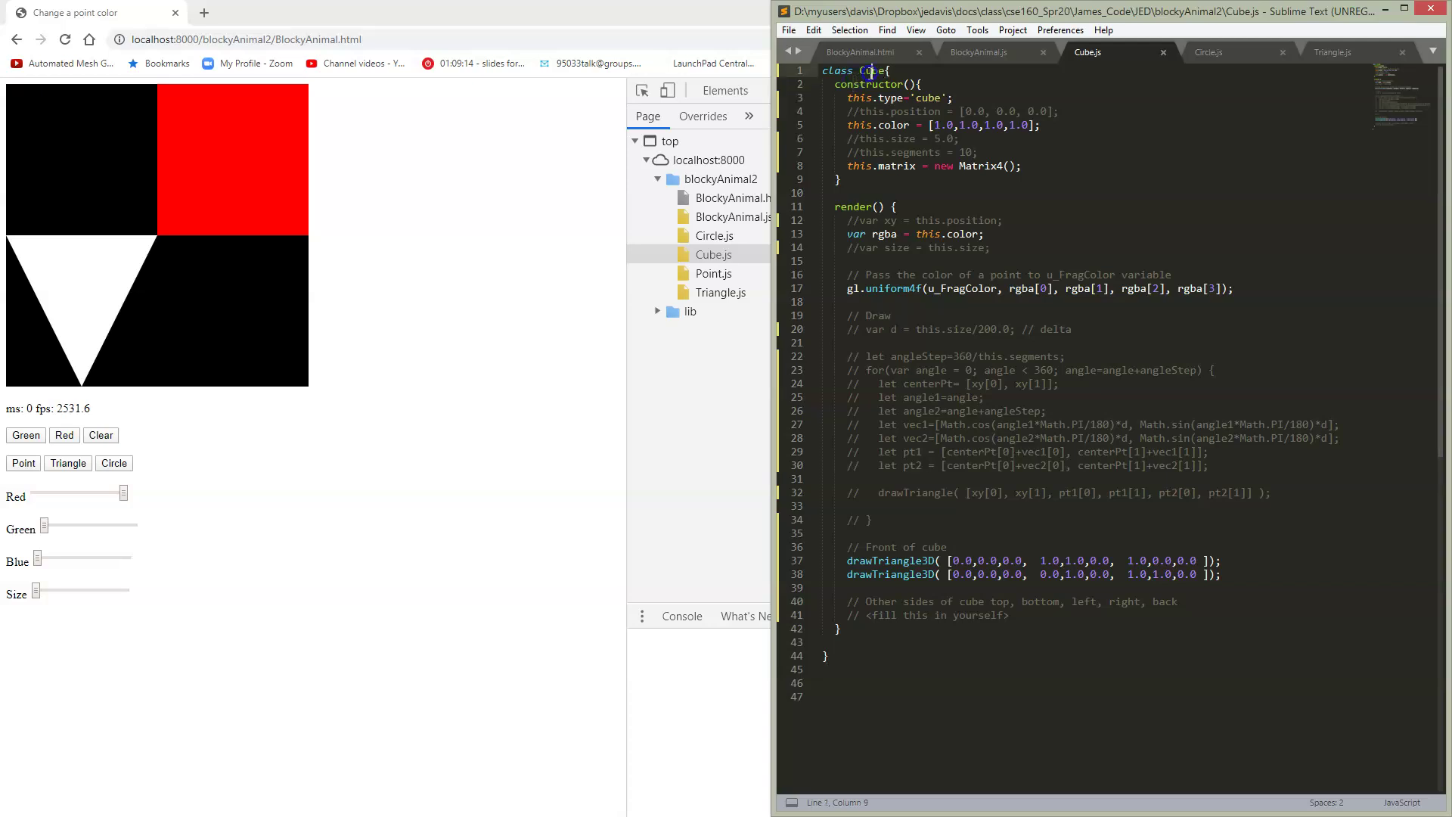
{"action": "left_click", "coordinate": [935, 98]}
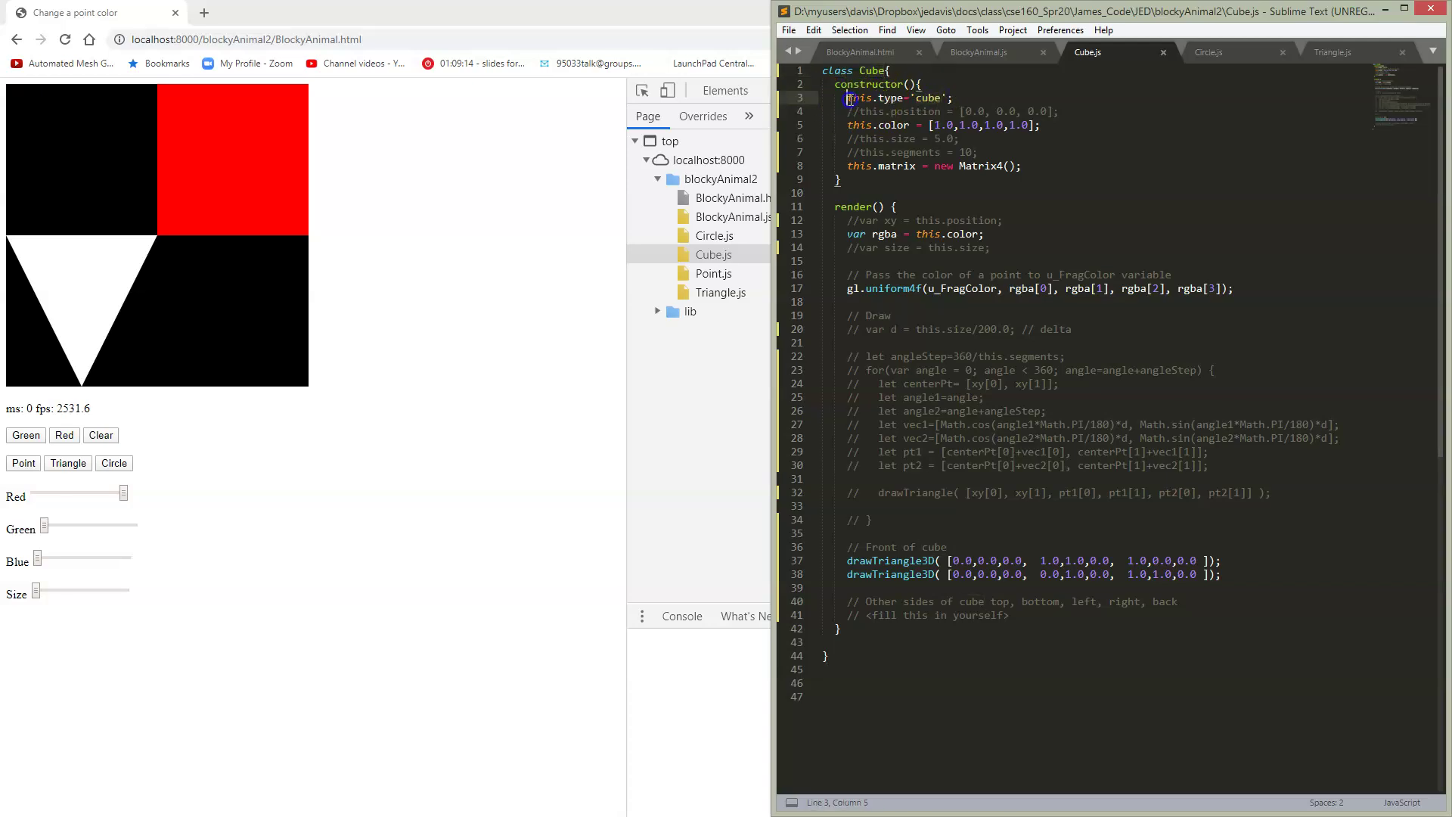
{"action": "left_click_drag", "start_coordinate": [847, 99], "coordinate": [948, 98]}
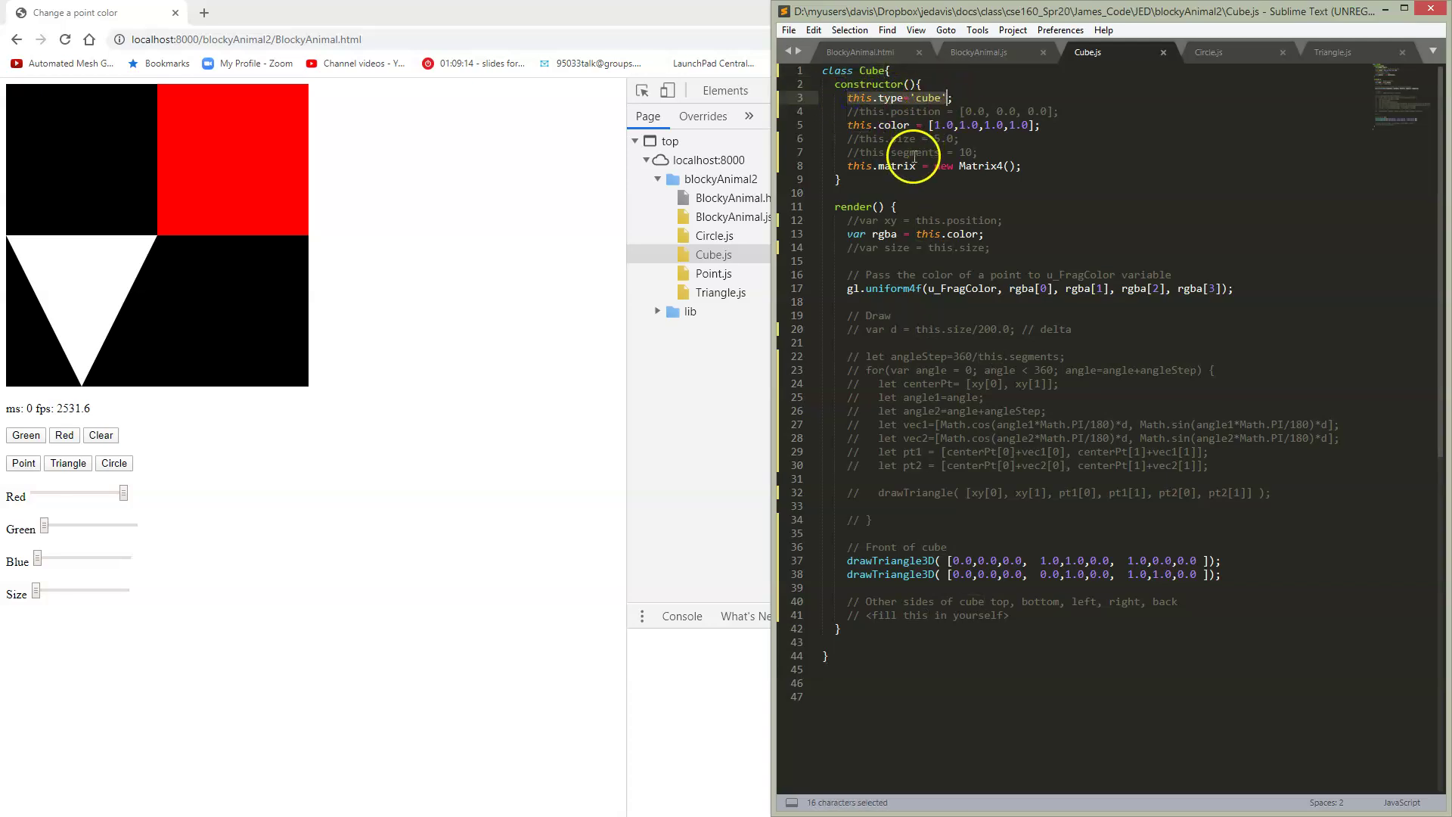
{"action": "left_click", "coordinate": [877, 112]}
{"action": "left_click", "coordinate": [886, 152]}
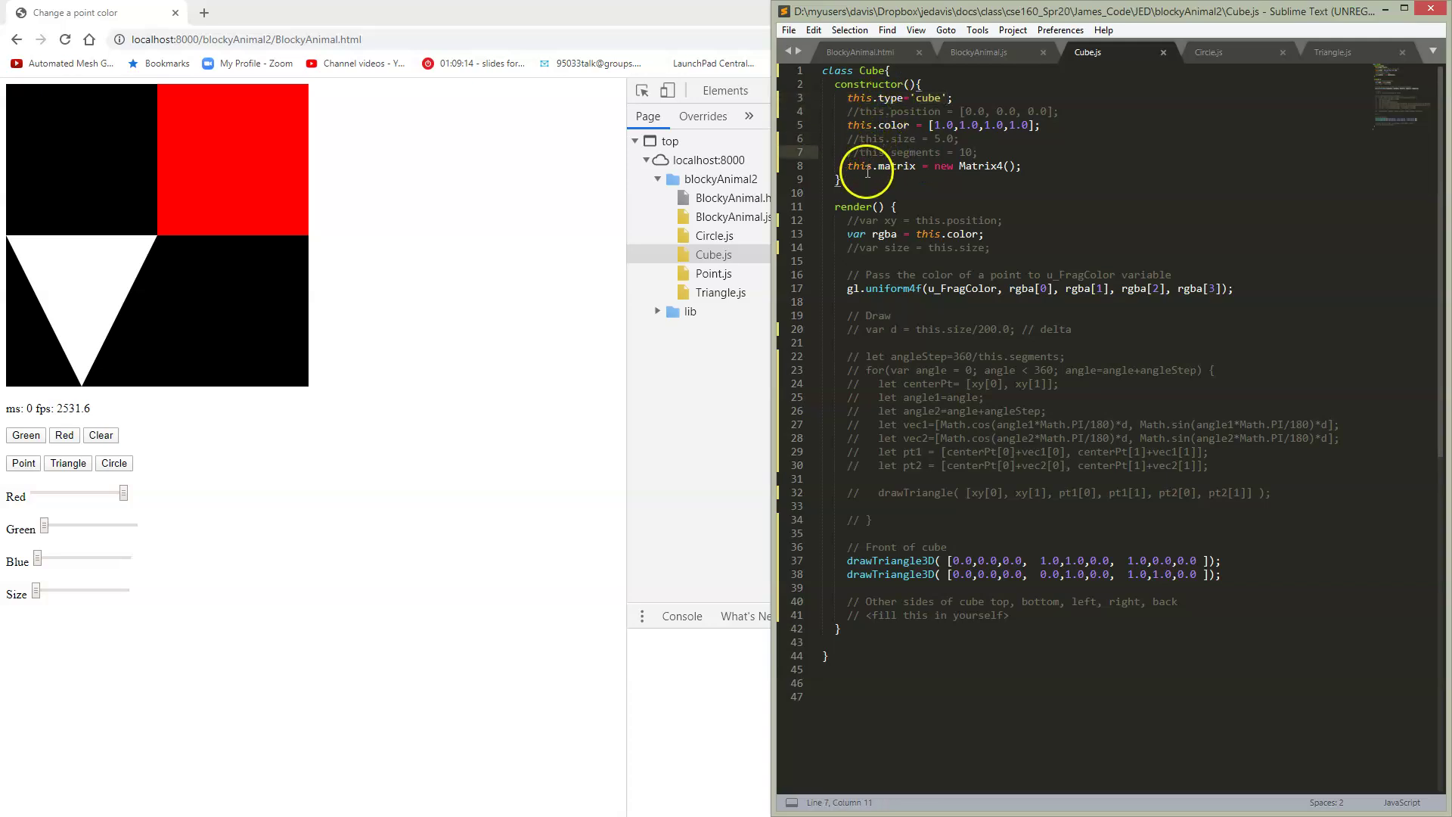
{"action": "double_click", "coordinate": [857, 167]}
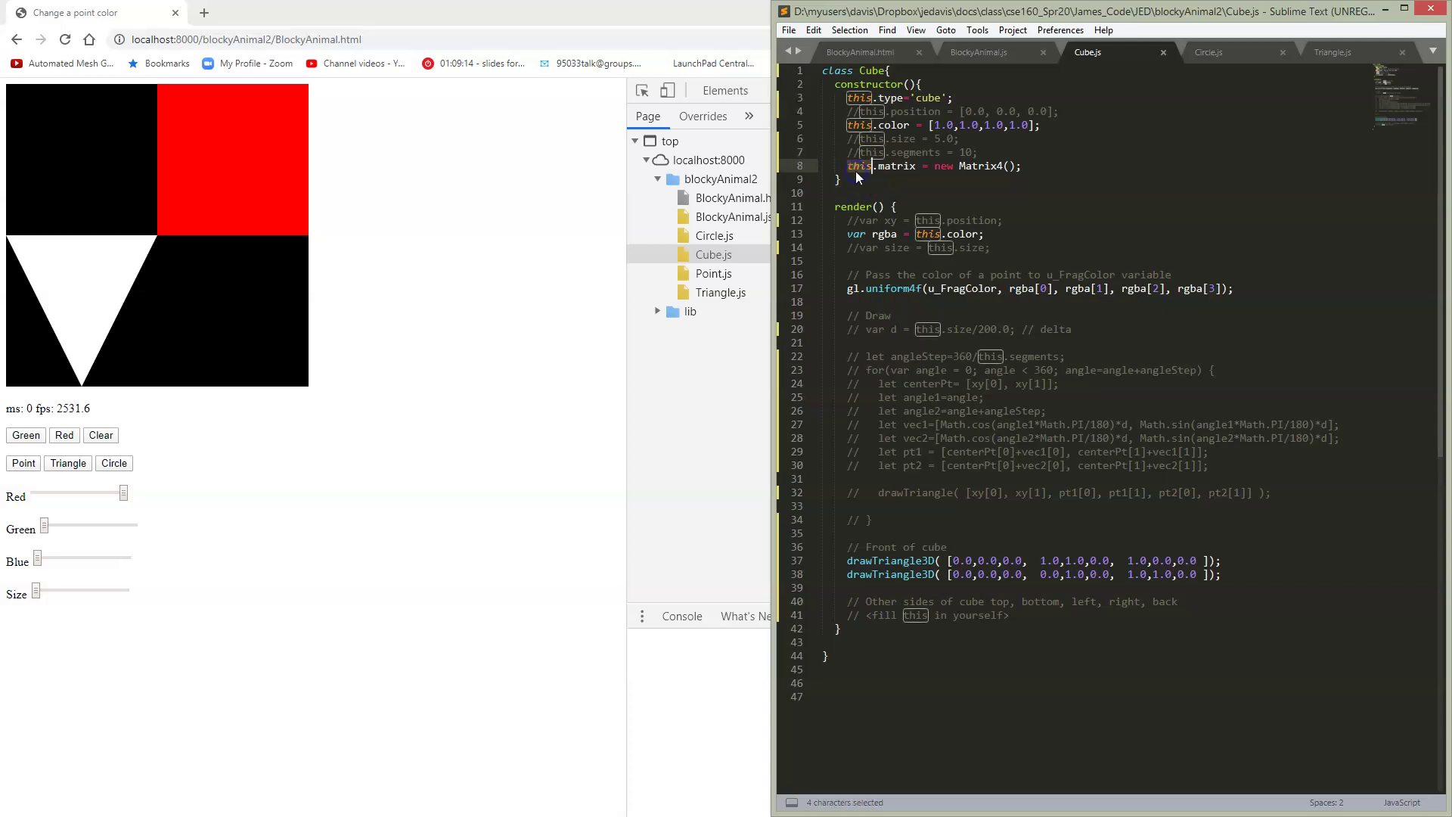
{"action": "double_click", "coordinate": [910, 167]}
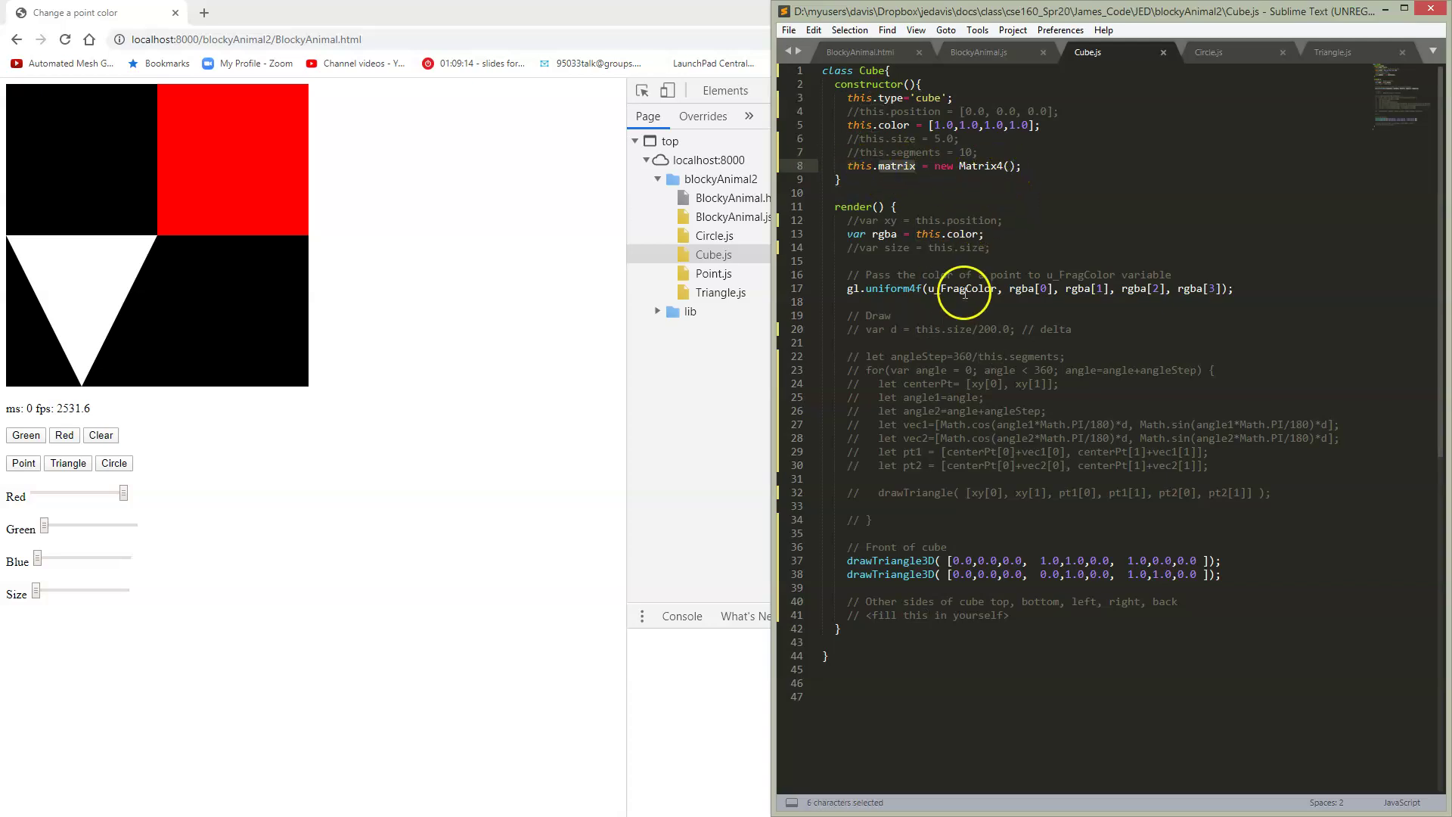
- Highlight the old circle code, both front-face drawTriangle3D calls, and the fill-in-yourself placeholder
{"action": "left_click", "coordinate": [877, 370]}
{"action": "left_click_drag", "start_coordinate": [848, 329], "coordinate": [851, 535]}
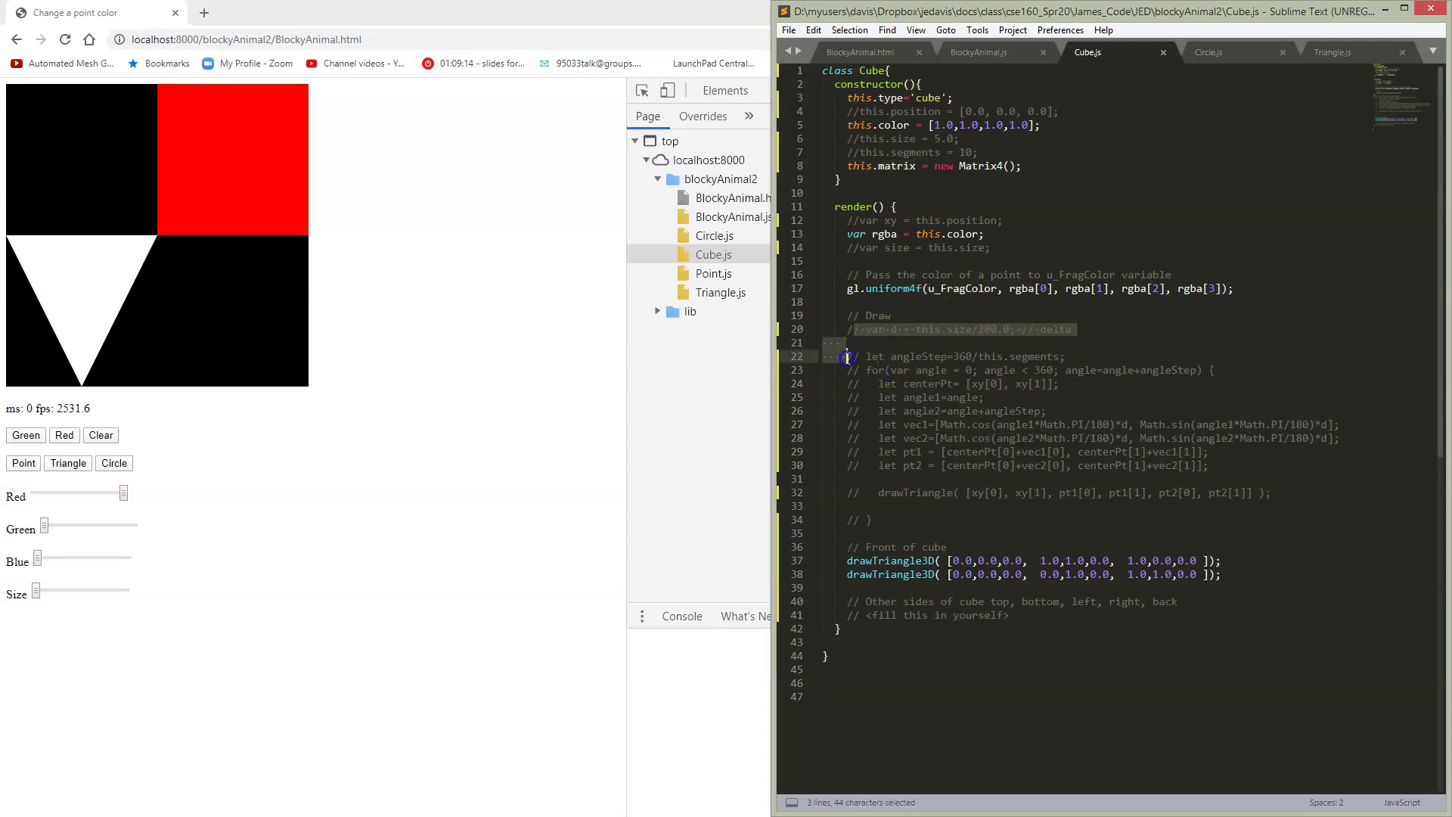
{"action": "left_click", "coordinate": [869, 559]}
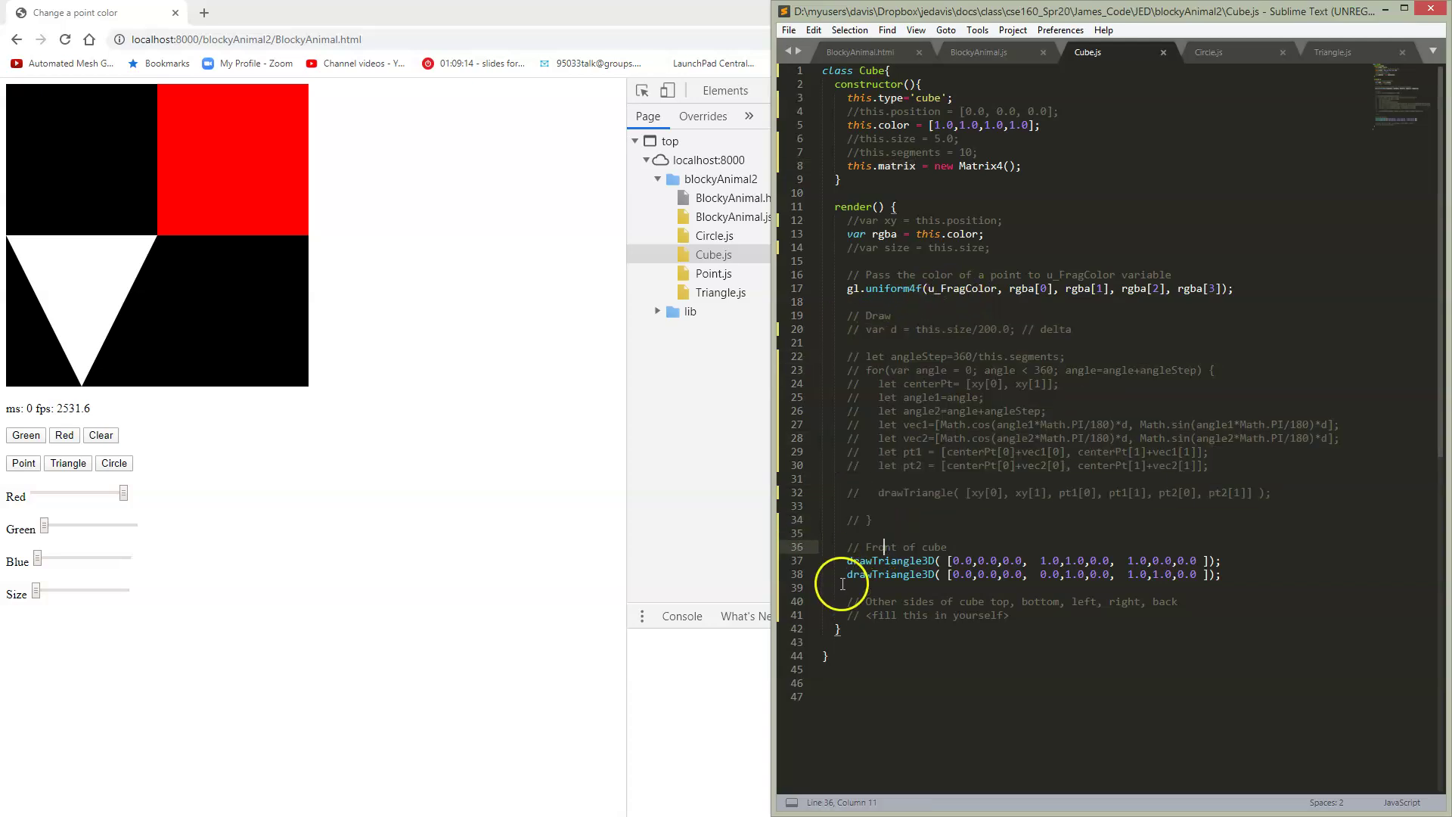
{"action": "double_click", "coordinate": [850, 560]}
{"action": "key", "text": "ctrl+d"}
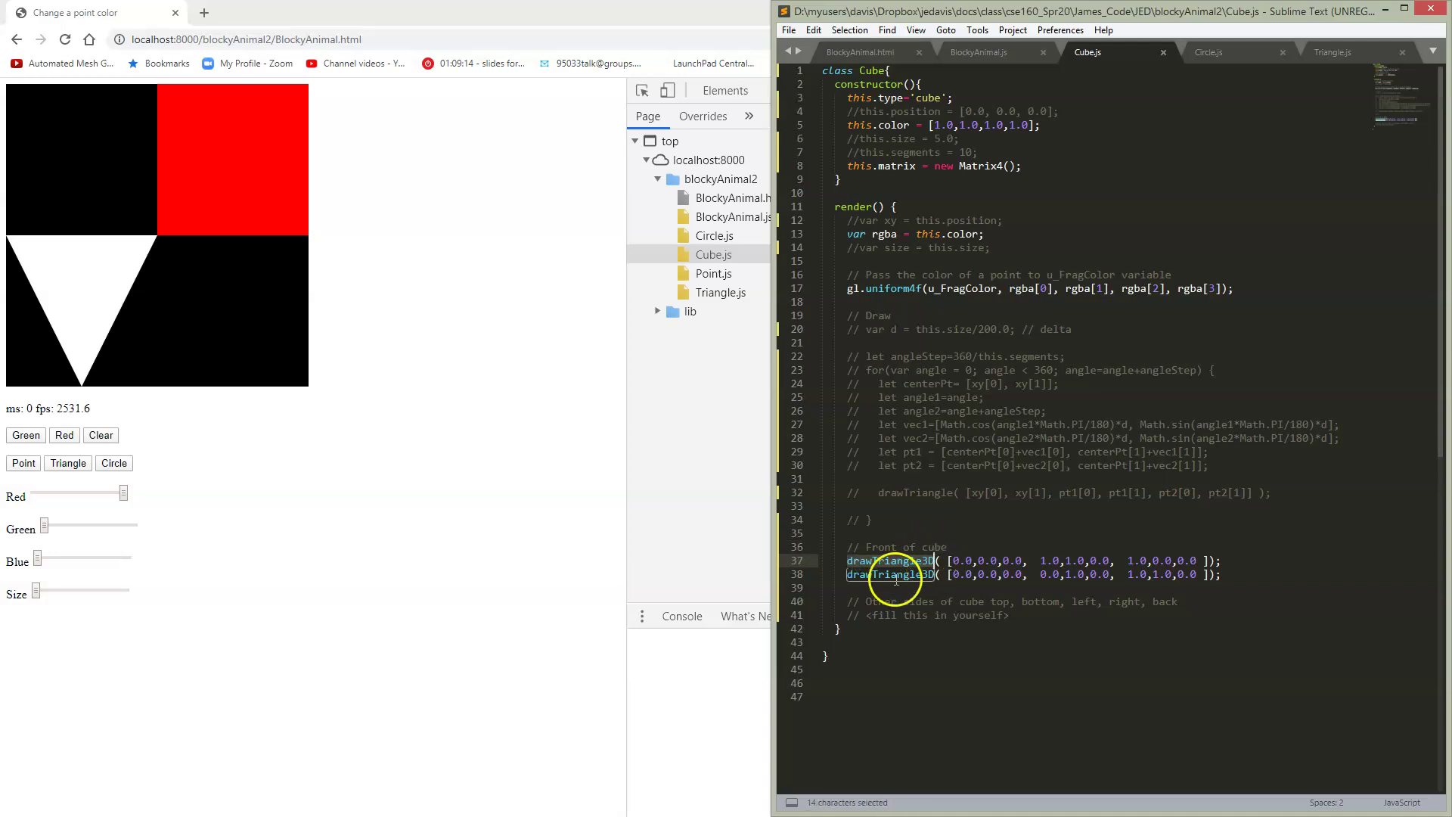
{"action": "left_click_drag", "start_coordinate": [869, 588], "coordinate": [892, 579]}
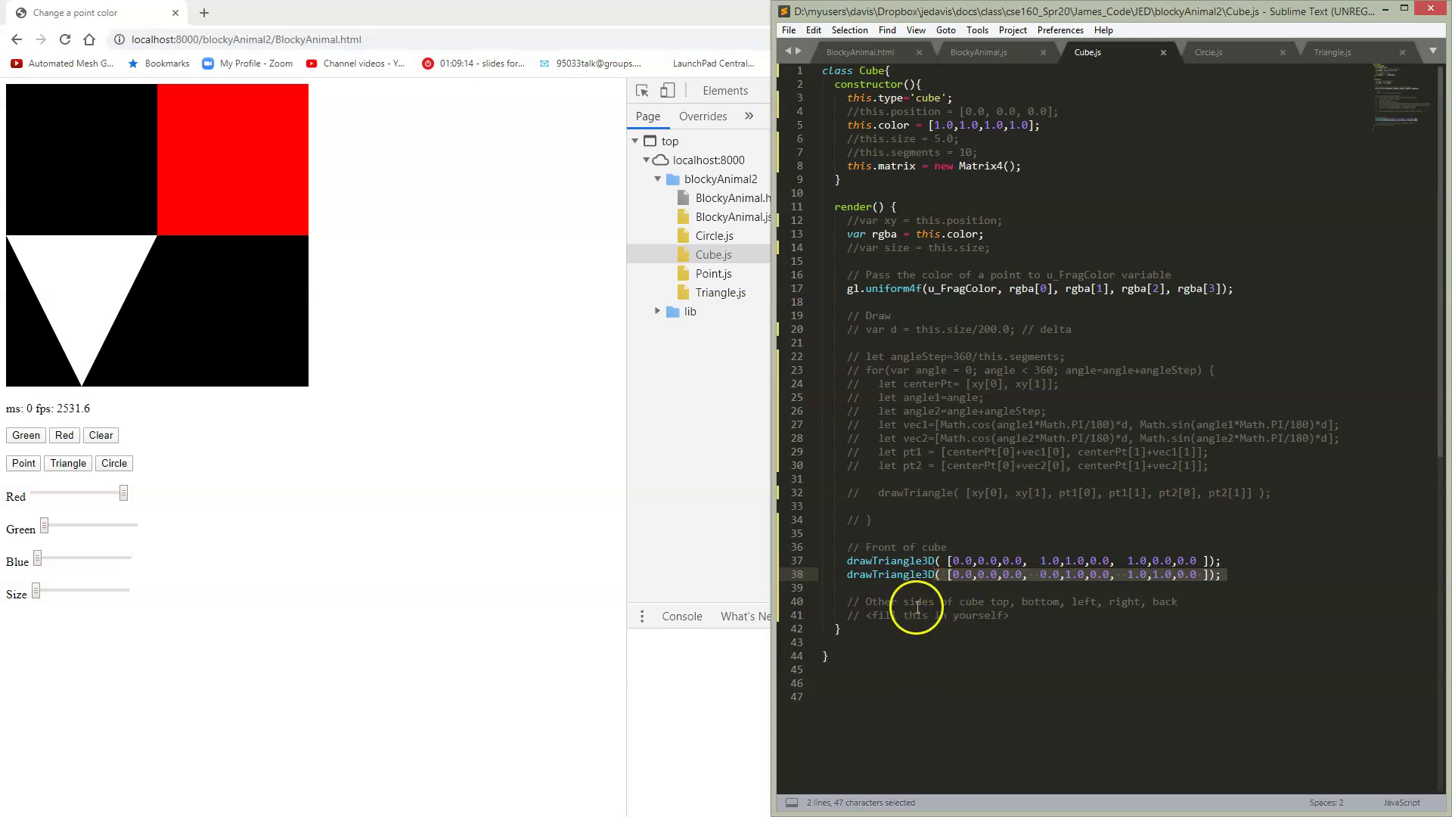
{"action": "left_click", "coordinate": [902, 602]}
{"action": "left_click_drag", "start_coordinate": [862, 621], "coordinate": [1006, 618]}
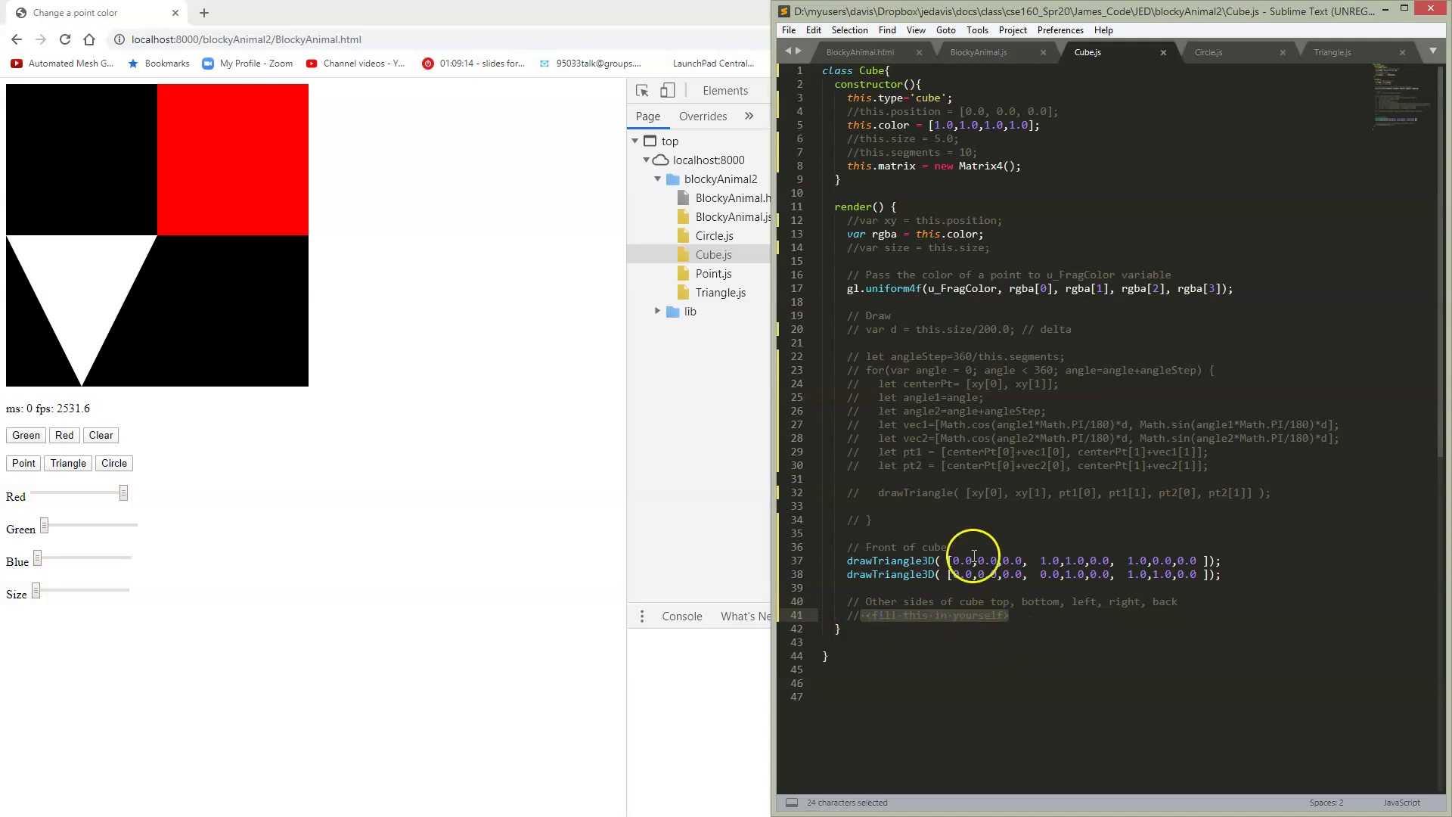
{"action": "left_click", "coordinate": [982, 50]}
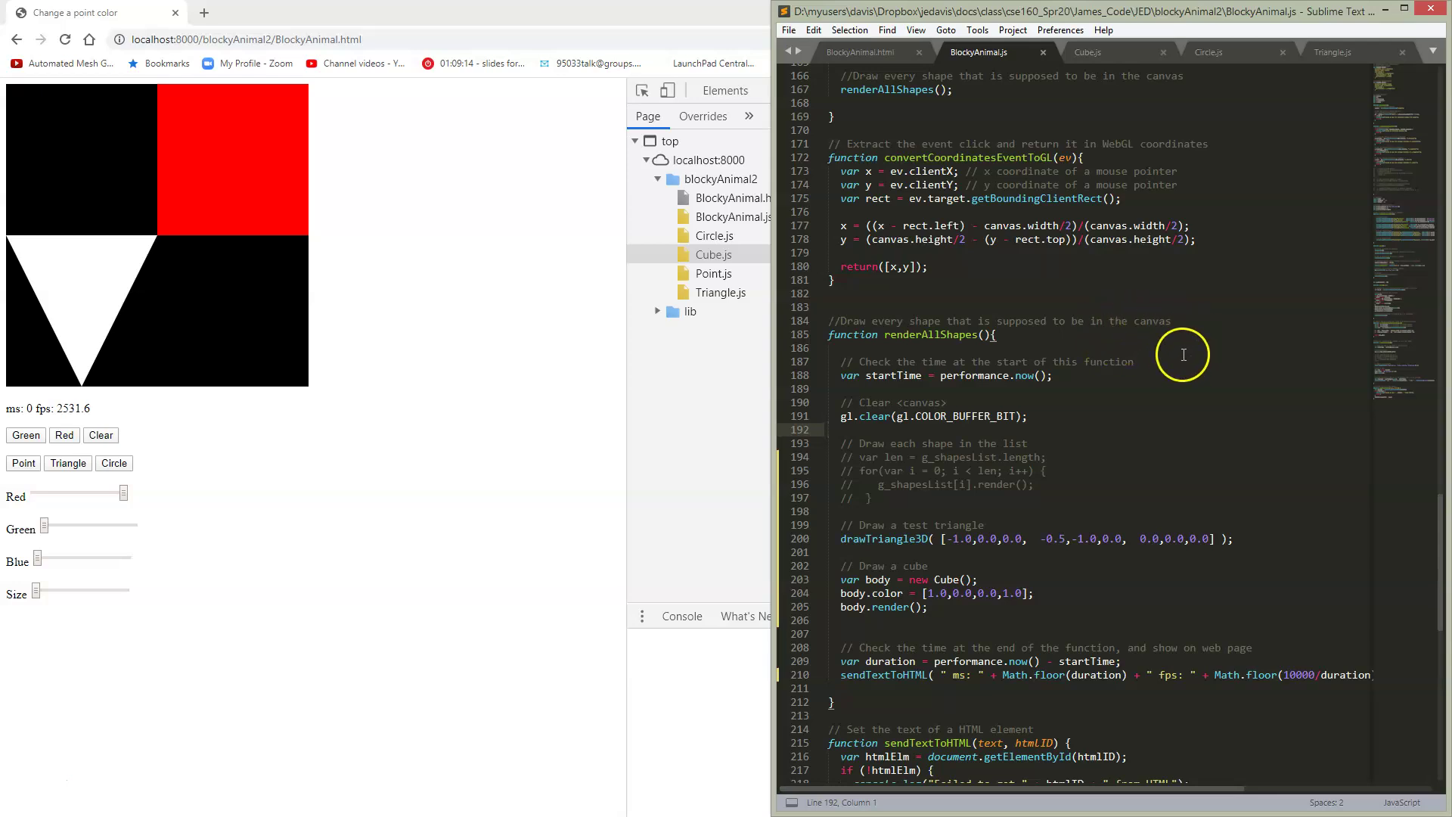
{"action": "left_click", "coordinate": [1183, 354]}
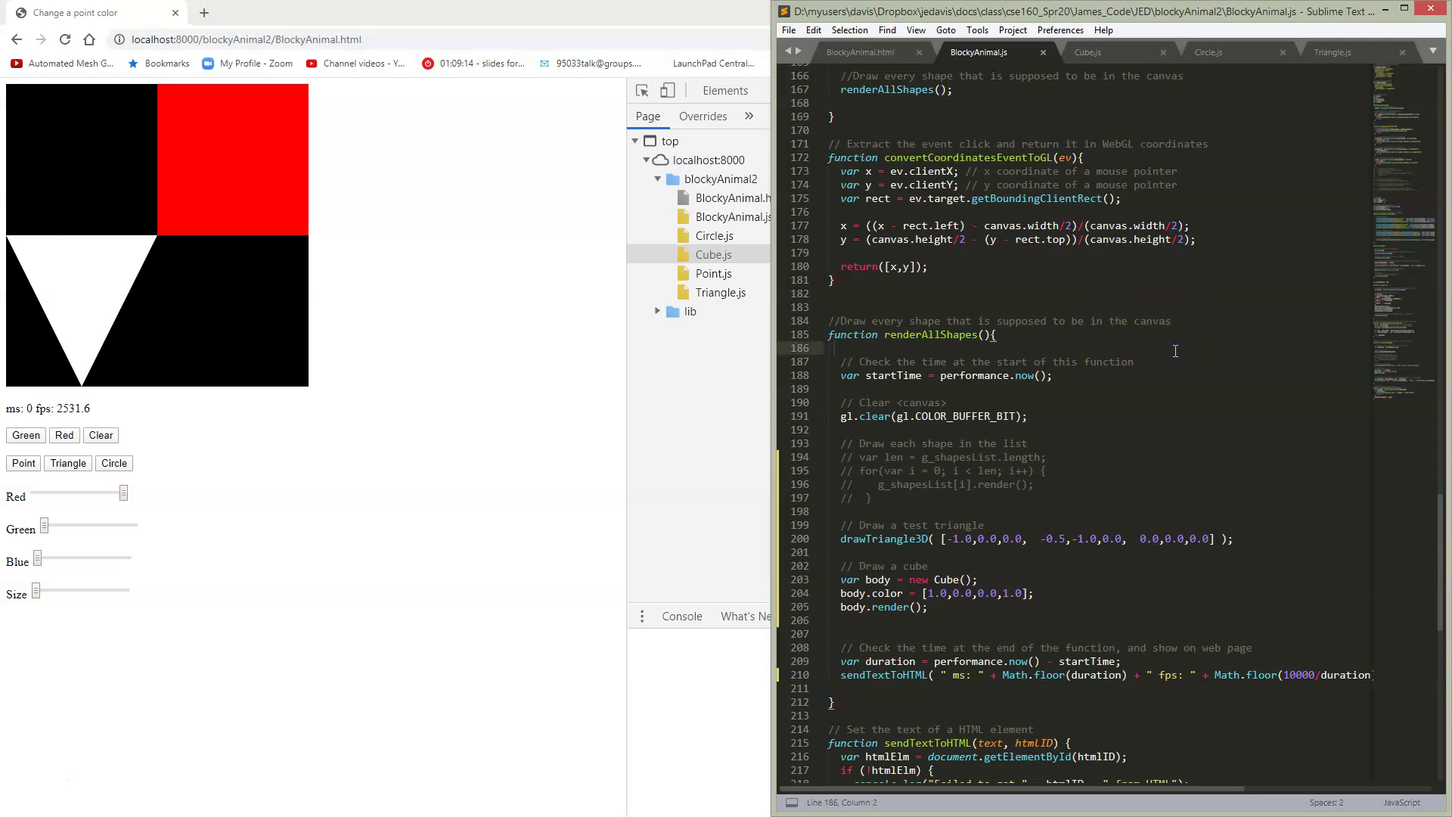
{"action": "scroll", "coordinate": [1172, 375], "scroll_direction": "up", "scroll_amount": 2}
{"action": "scroll", "coordinate": [1164, 374], "scroll_direction": "up", "scroll_amount": 2}
{"action": "scroll", "coordinate": [1160, 373], "scroll_direction": "up", "scroll_amount": 3}
{"action": "scroll", "coordinate": [1159, 374], "scroll_direction": "up", "scroll_amount": 6}
{"action": "scroll", "coordinate": [1160, 371], "scroll_direction": "up", "scroll_amount": 4}
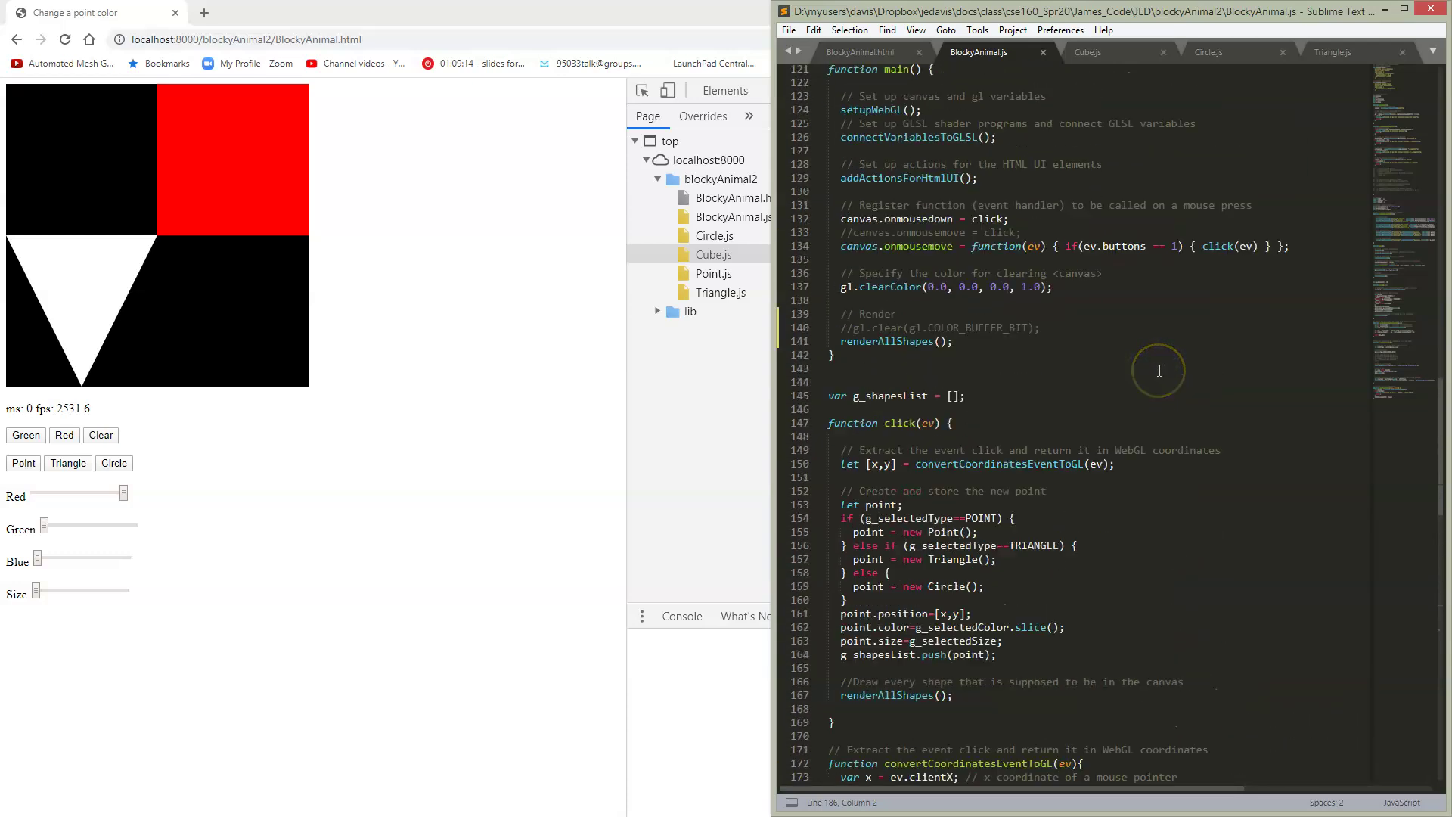
{"action": "scroll", "coordinate": [1159, 371], "scroll_direction": "up", "scroll_amount": 6}
{"action": "scroll", "coordinate": [1159, 371], "scroll_direction": "down", "scroll_amount": 4}
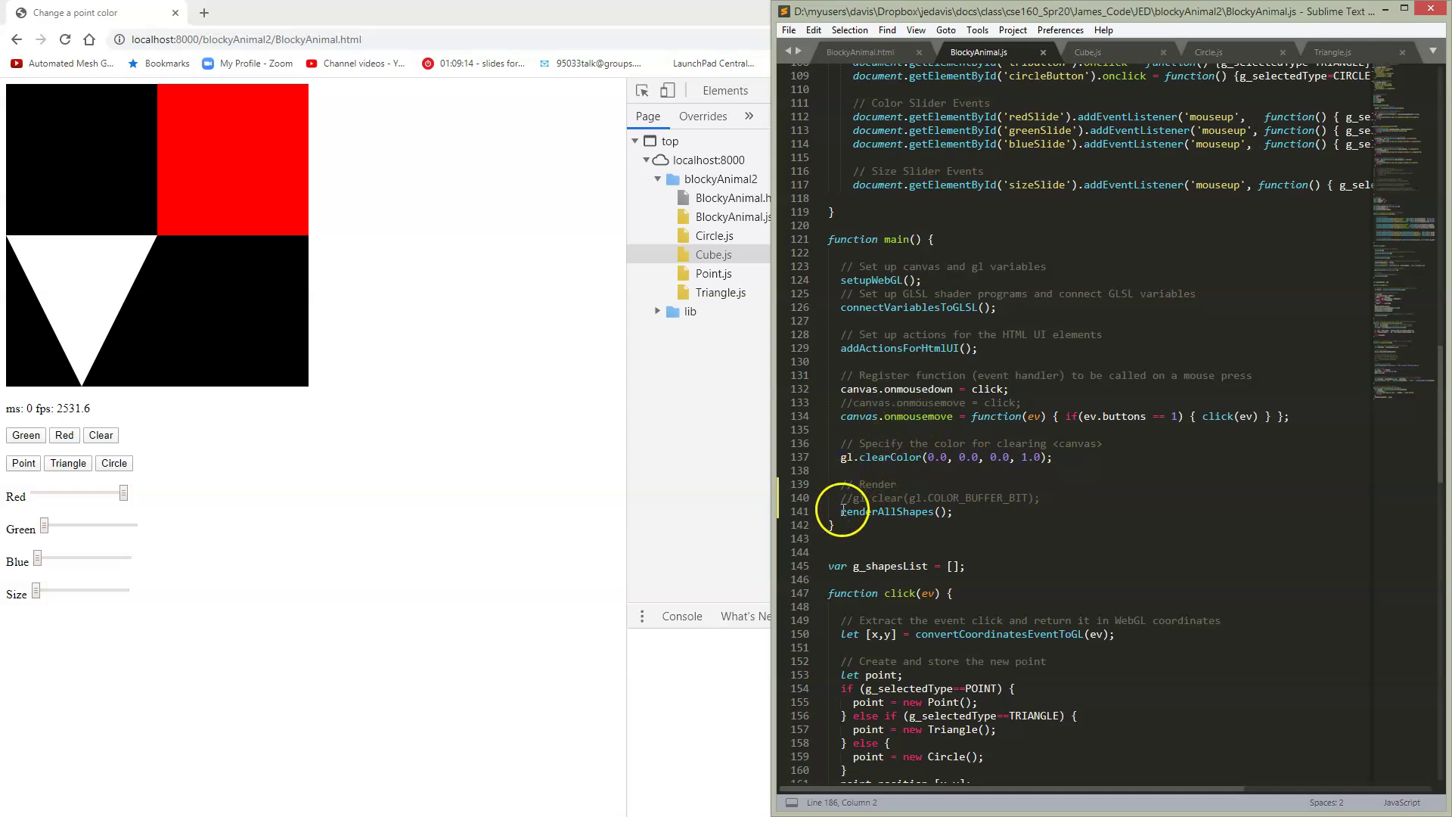
{"action": "left_click", "coordinate": [1069, 517]}
{"action": "scroll", "coordinate": [1119, 446], "scroll_direction": "down", "scroll_amount": 5}
{"action": "scroll", "coordinate": [1115, 427], "scroll_direction": "down", "scroll_amount": 5}
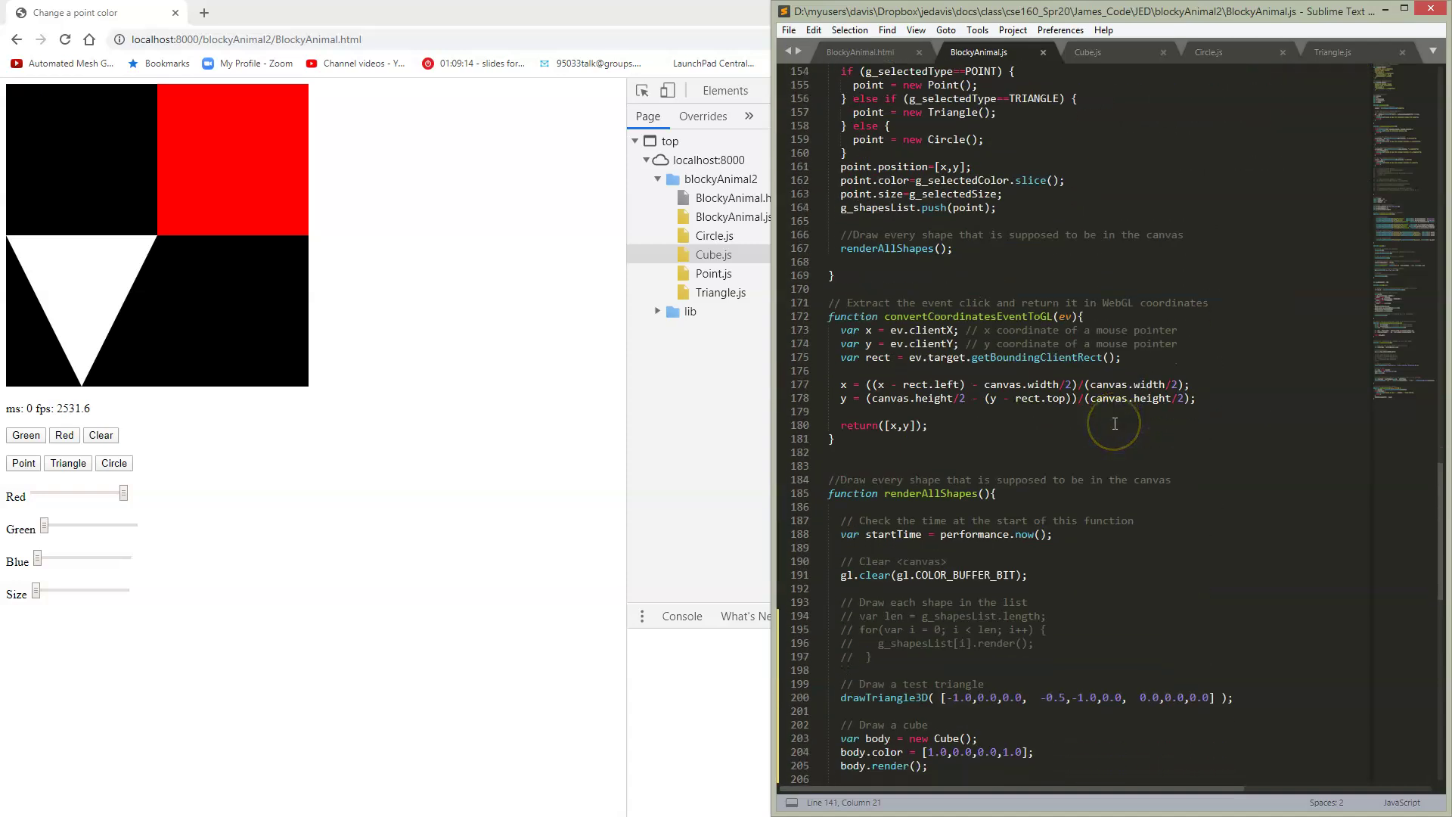
{"action": "scroll", "coordinate": [1115, 424], "scroll_direction": "down", "scroll_amount": 5}
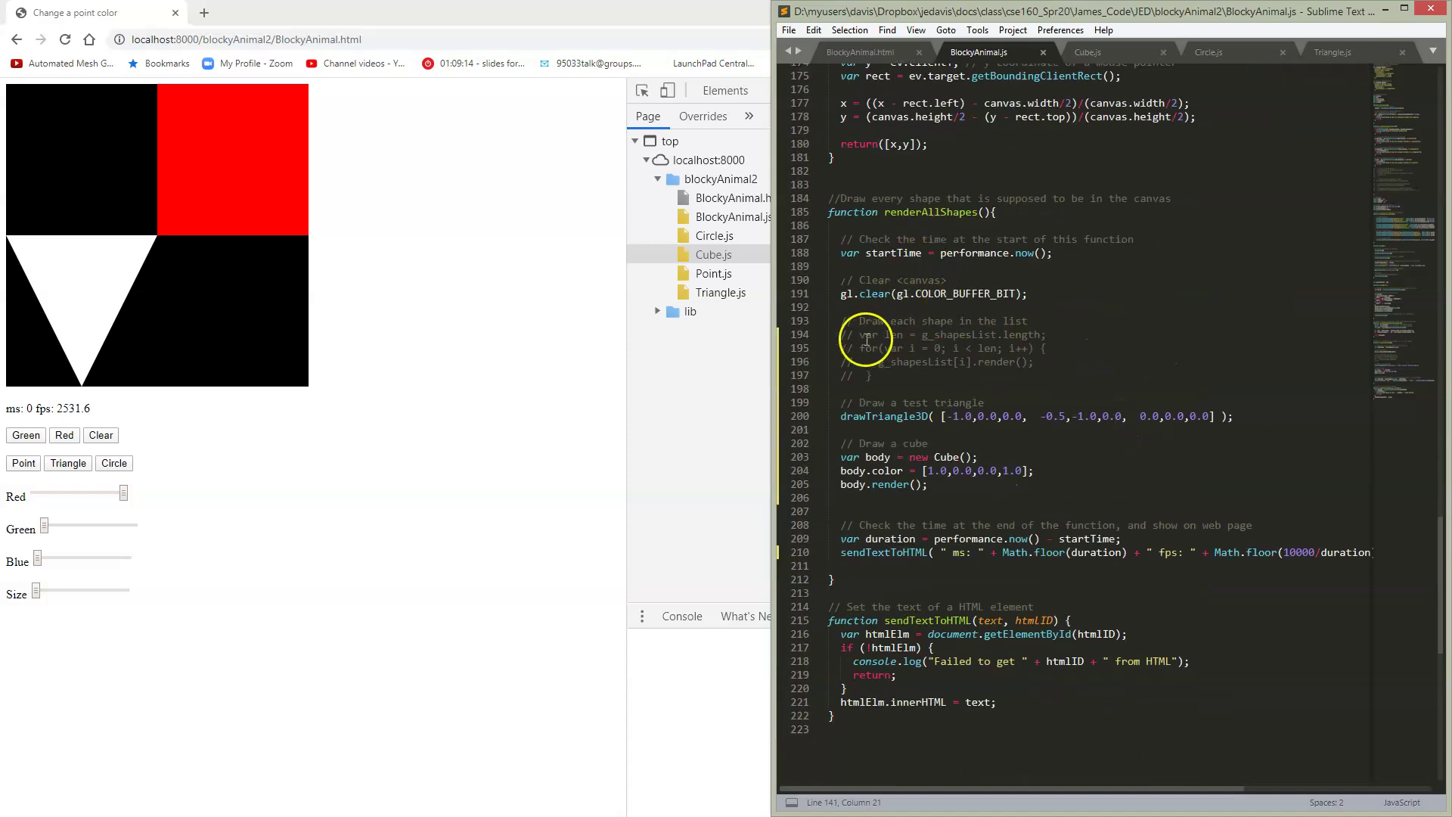
{"action": "left_click_drag", "start_coordinate": [841, 320], "coordinate": [845, 389]}
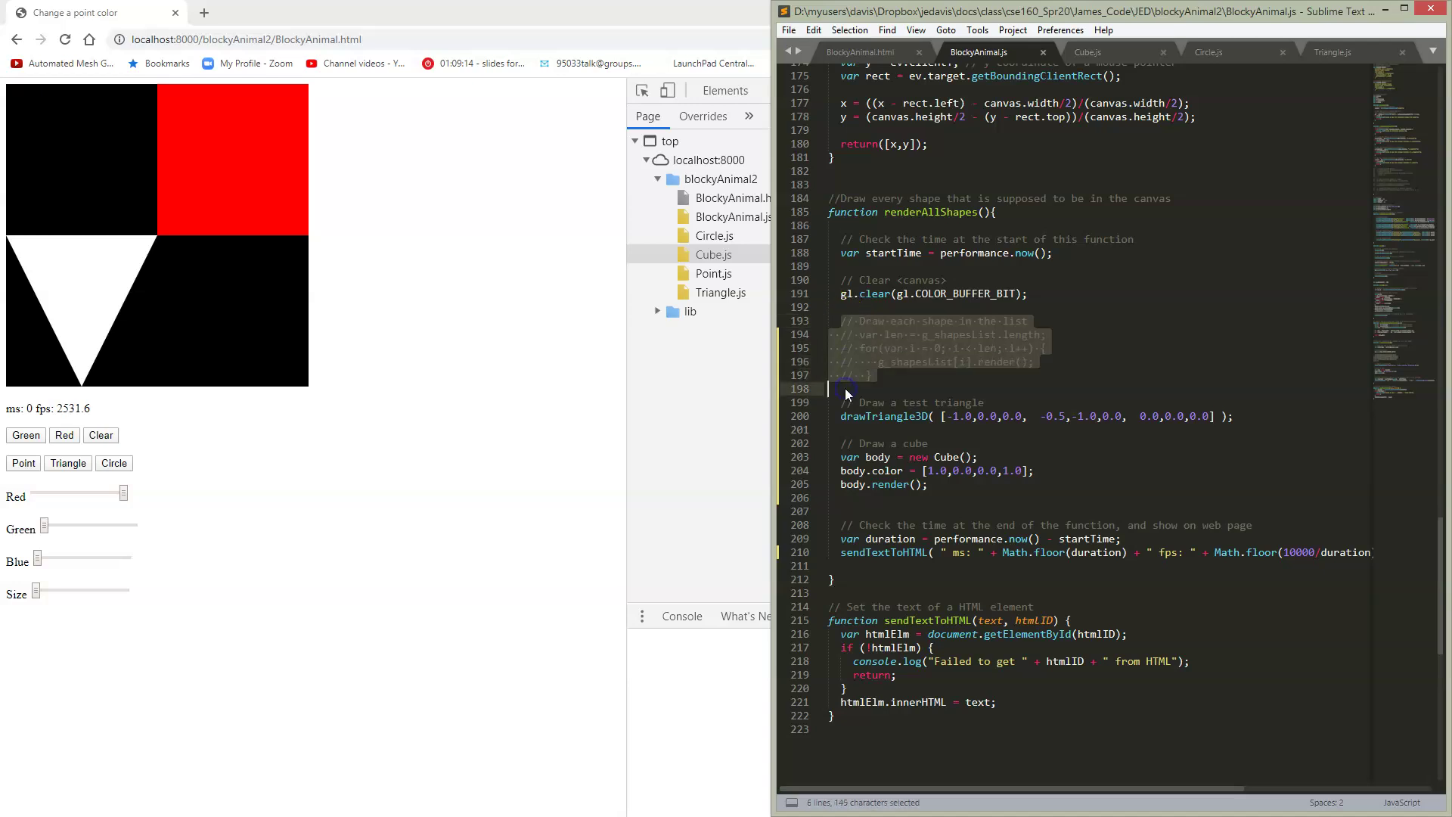
{"action": "left_click", "coordinate": [891, 376]}
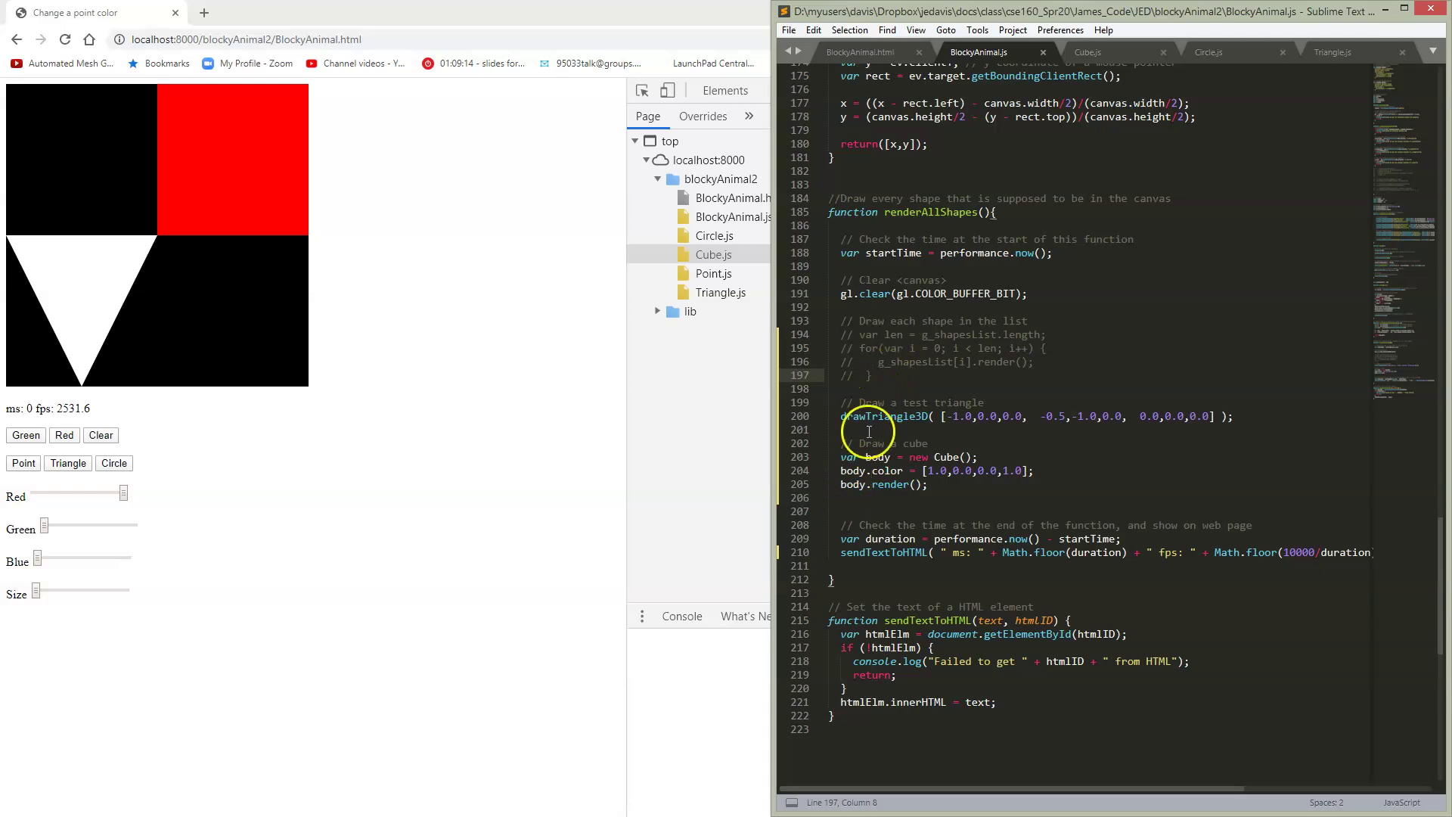
{"action": "double_click", "coordinate": [843, 415]}
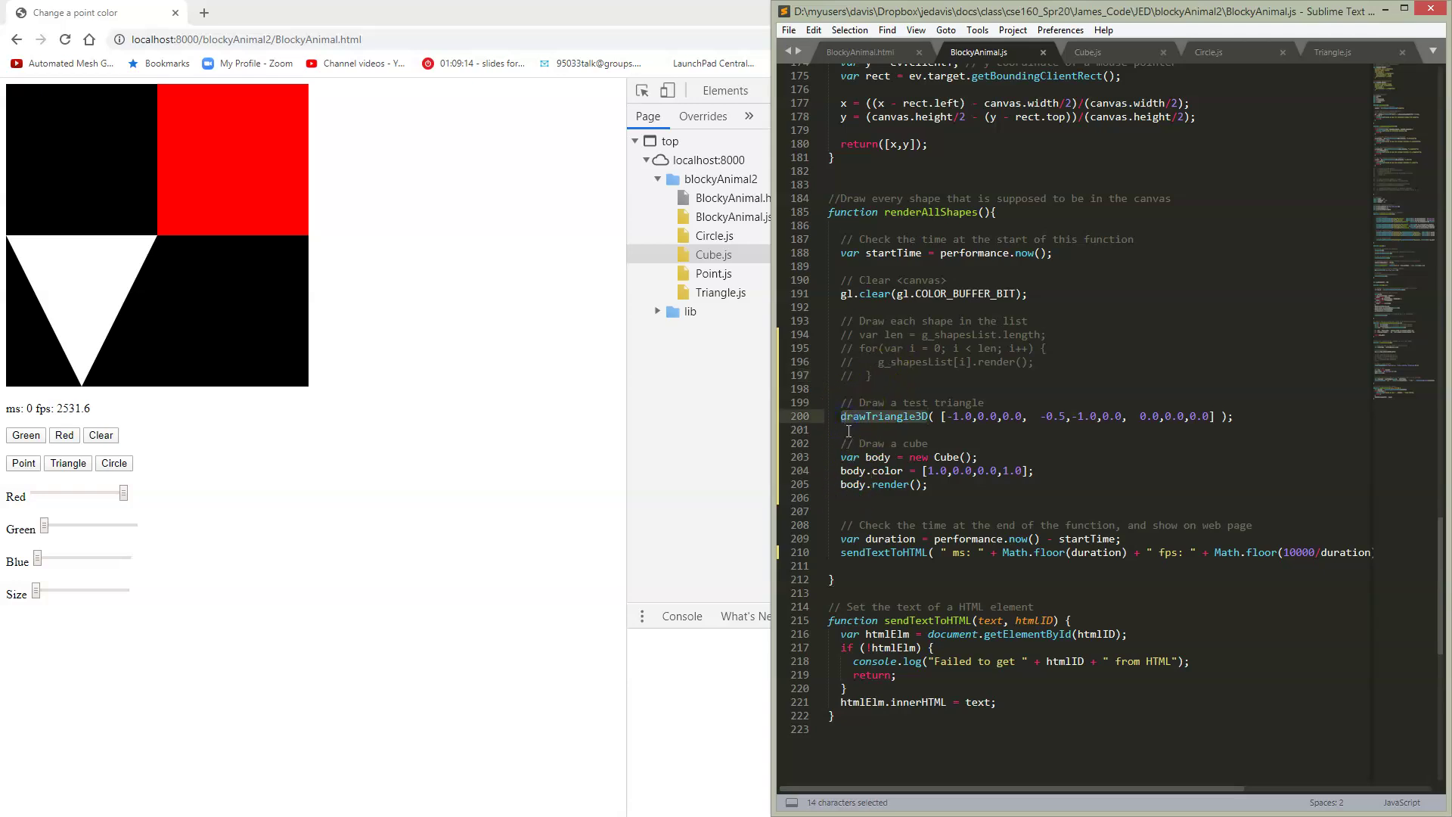
{"action": "left_click", "coordinate": [865, 418]}
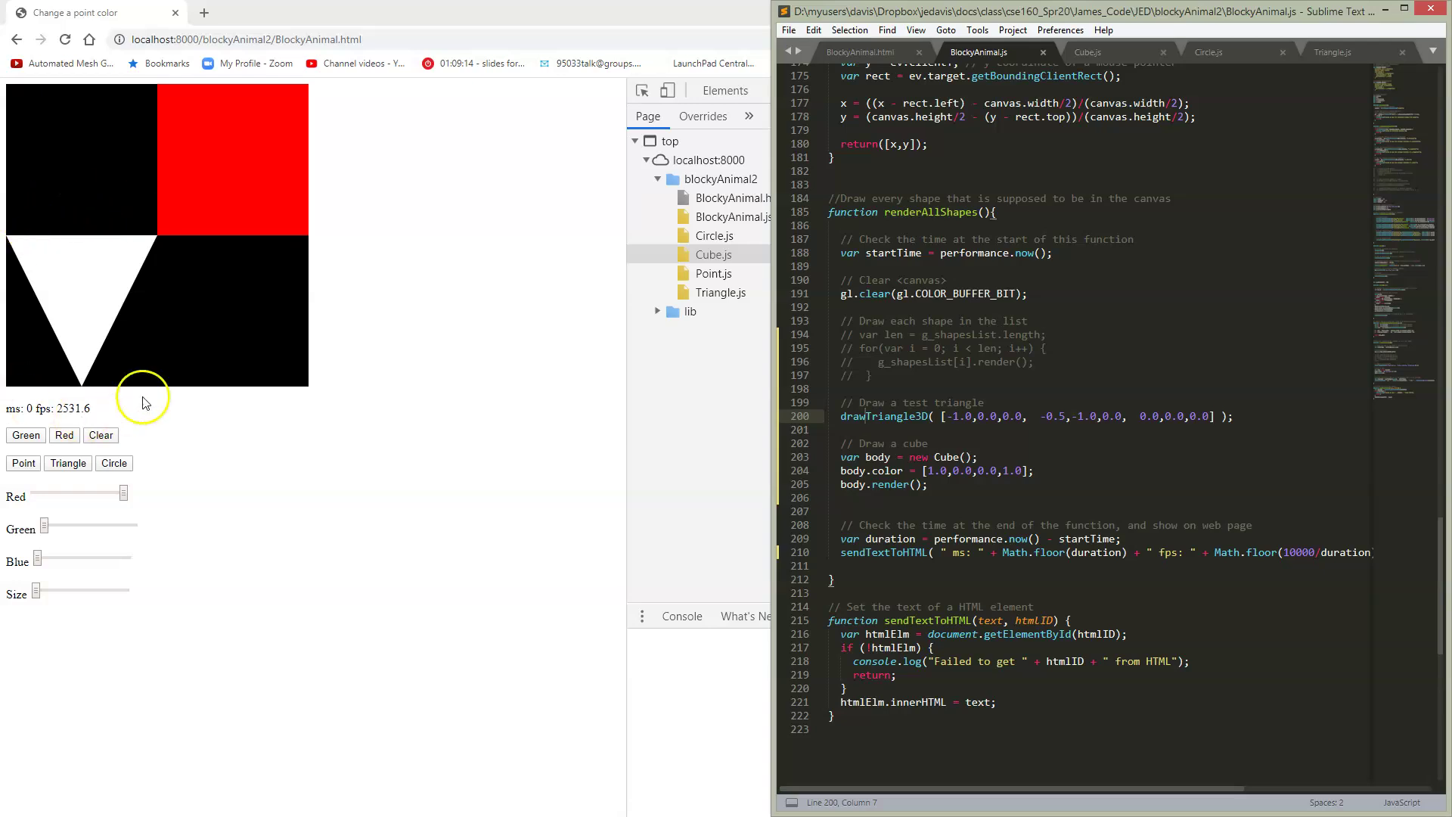
{"action": "left_click", "coordinate": [877, 496]}
{"action": "left_click", "coordinate": [886, 443]}
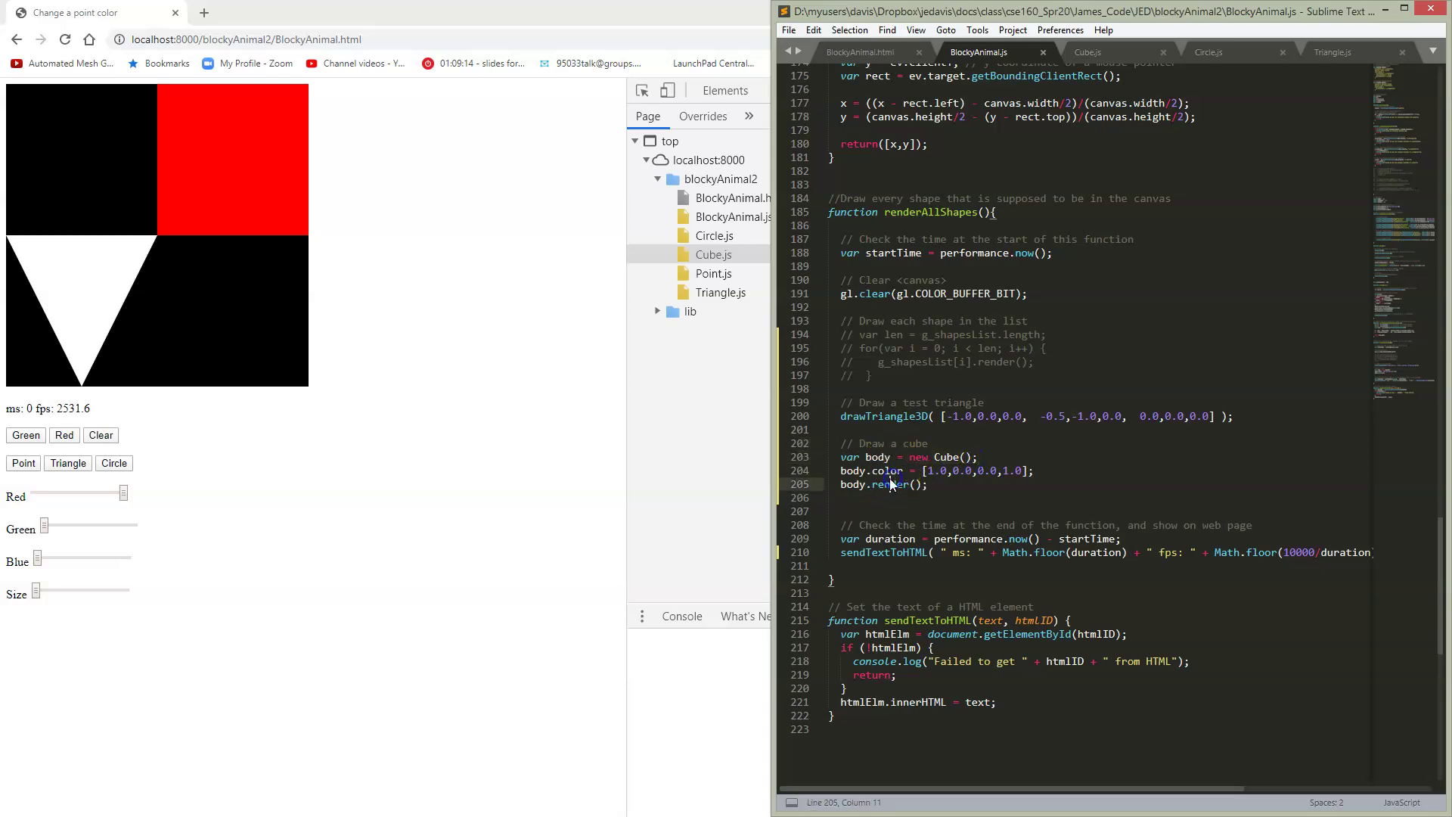
{"action": "mouse_move", "coordinate": [884, 470]}
{"action": "left_mouse_down"}
{"action": "mouse_move", "coordinate": [924, 471]}
{"action": "mouse_move", "coordinate": [928, 484]}
{"action": "left_mouse_up"}
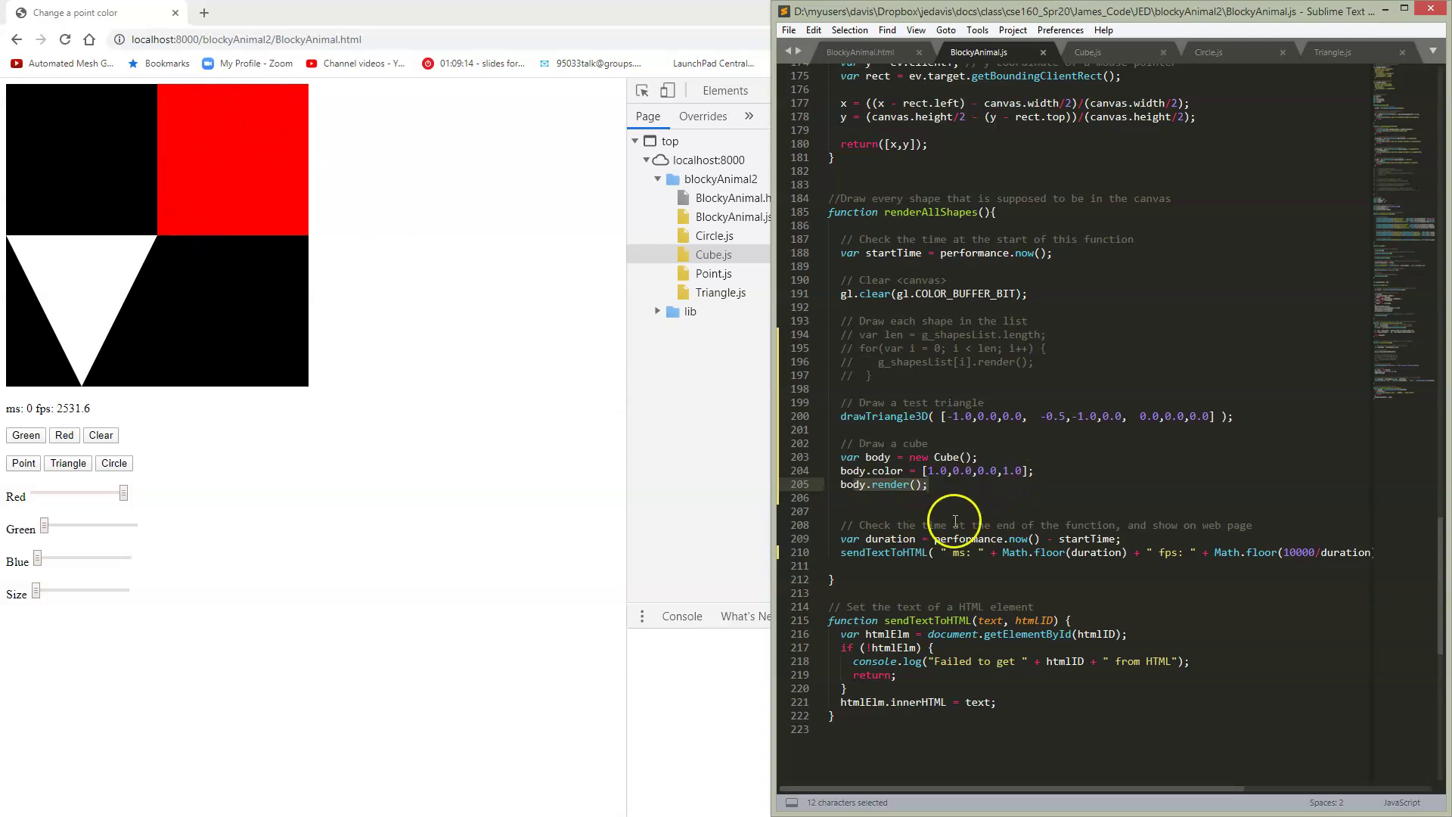
{"action": "left_click", "coordinate": [937, 490]}
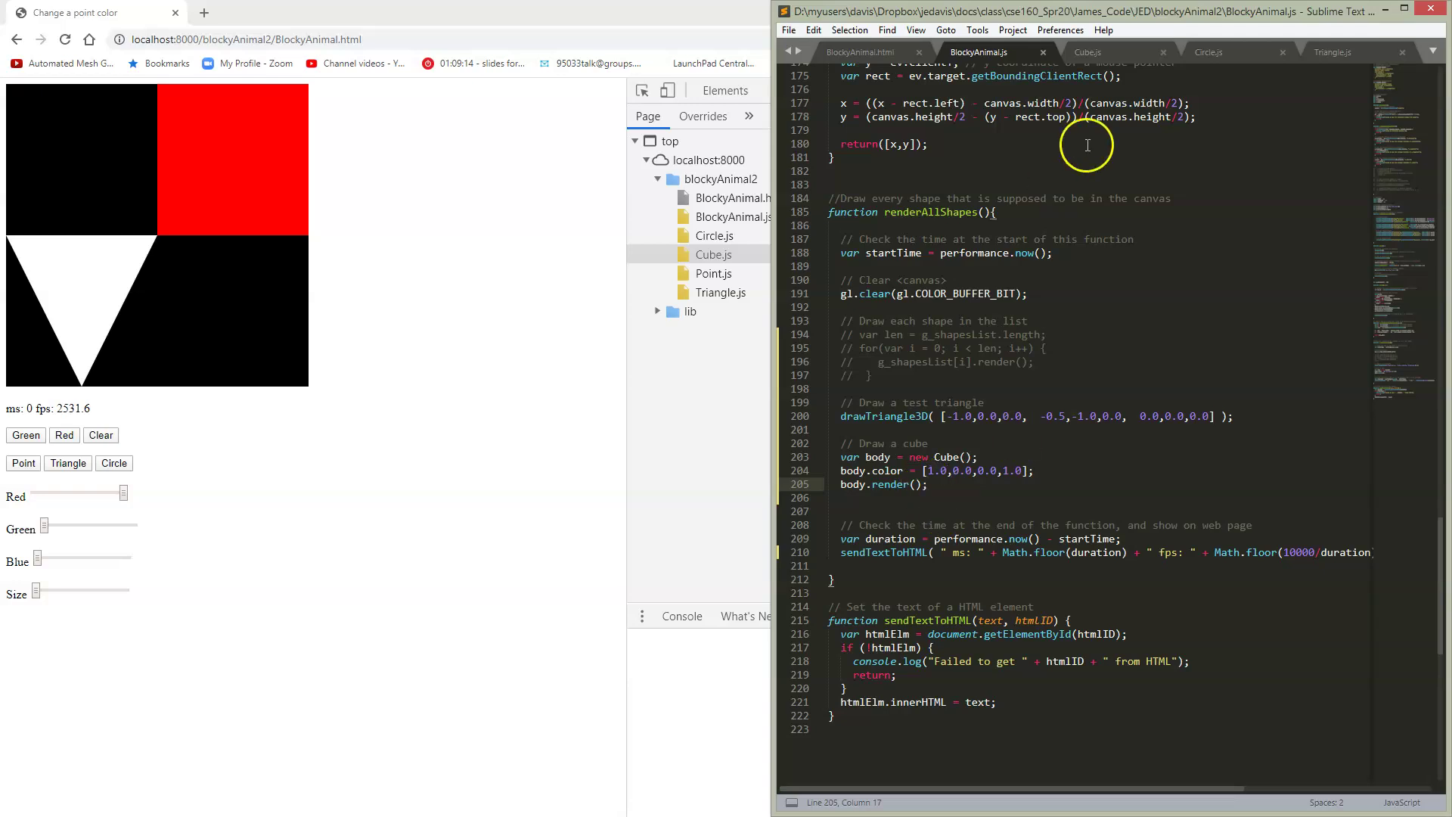
- Switch back to the Cube.js tab in Sublime Text
{"action": "left_click", "coordinate": [1100, 57]}
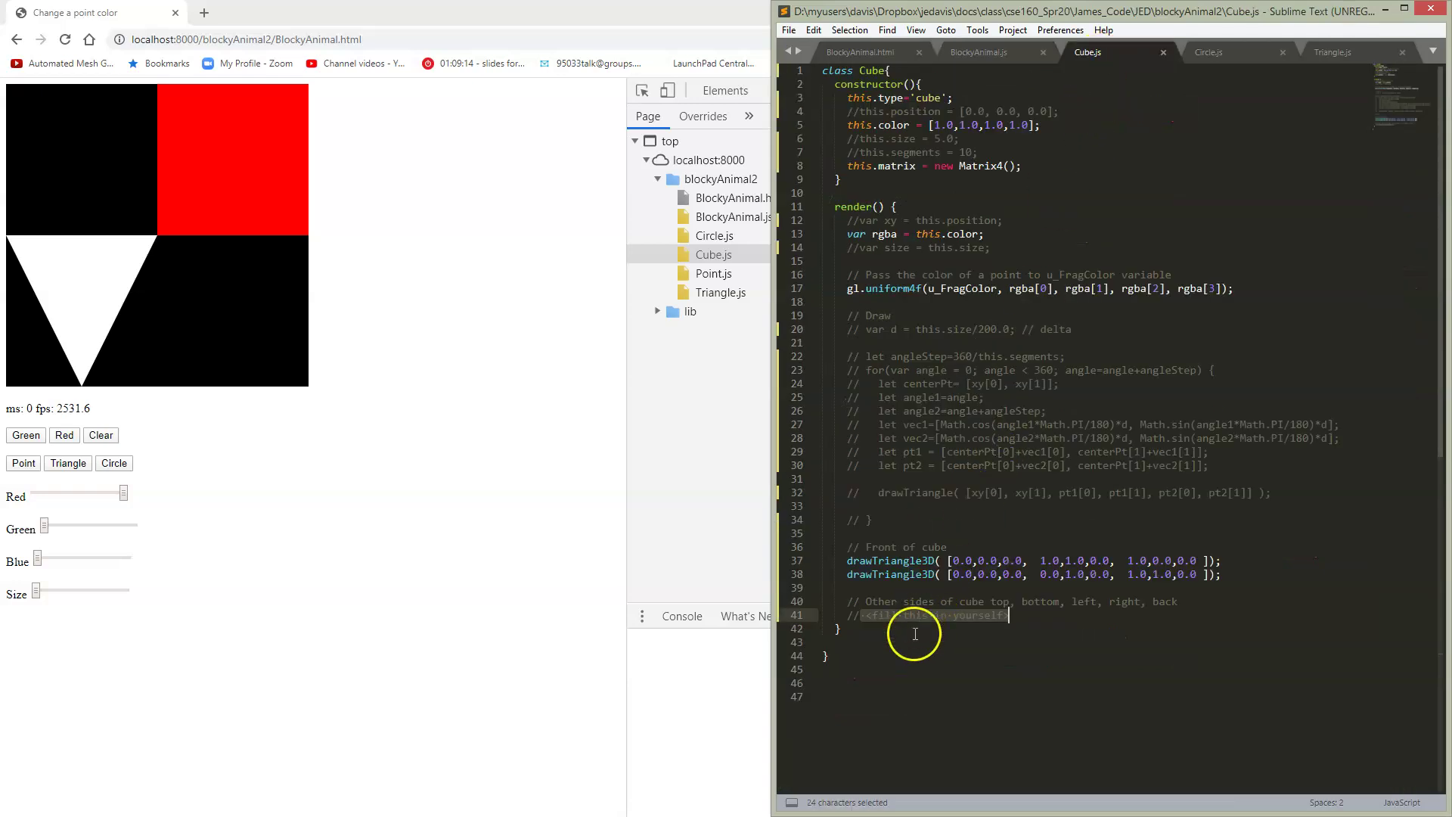